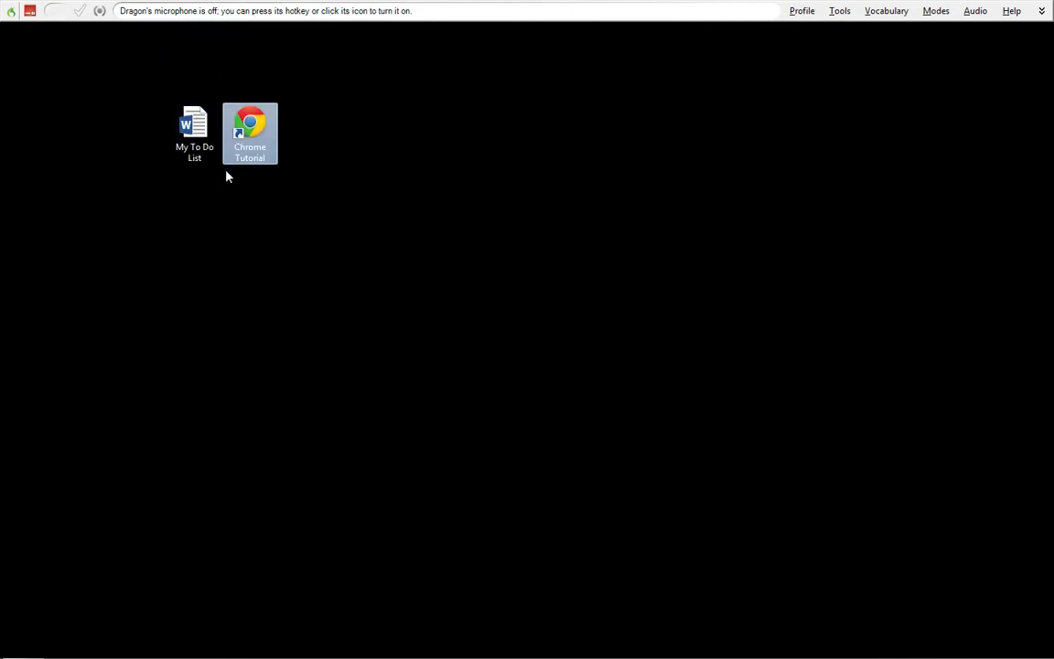
pyautogui.click(192, 126)
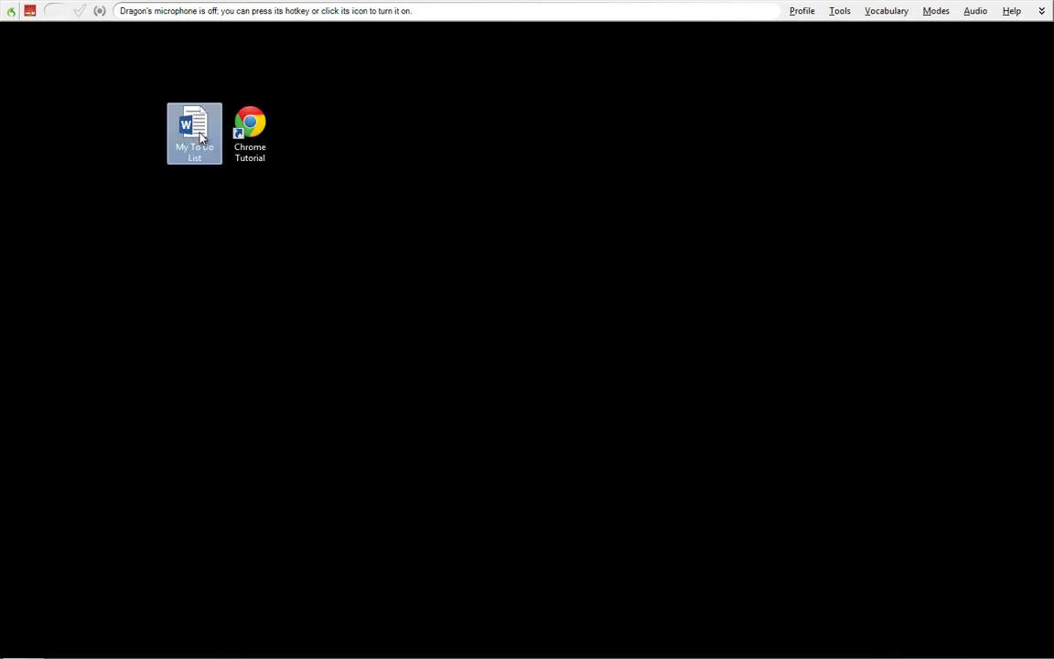
pyautogui.click(206, 197)
pyautogui.click(253, 148)
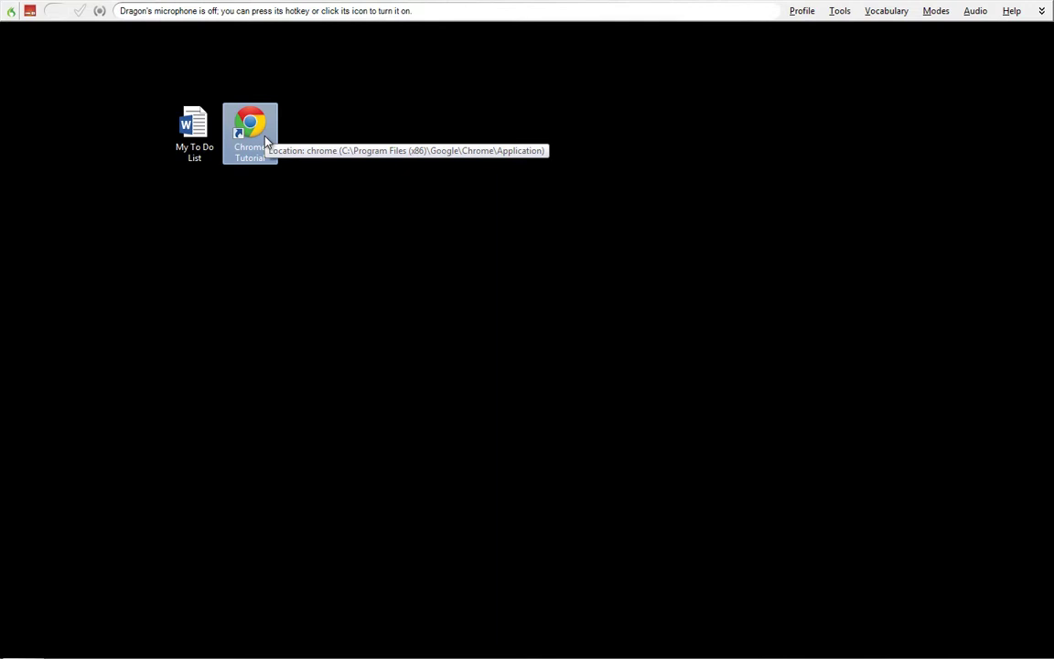
pyautogui.click(349, 86)
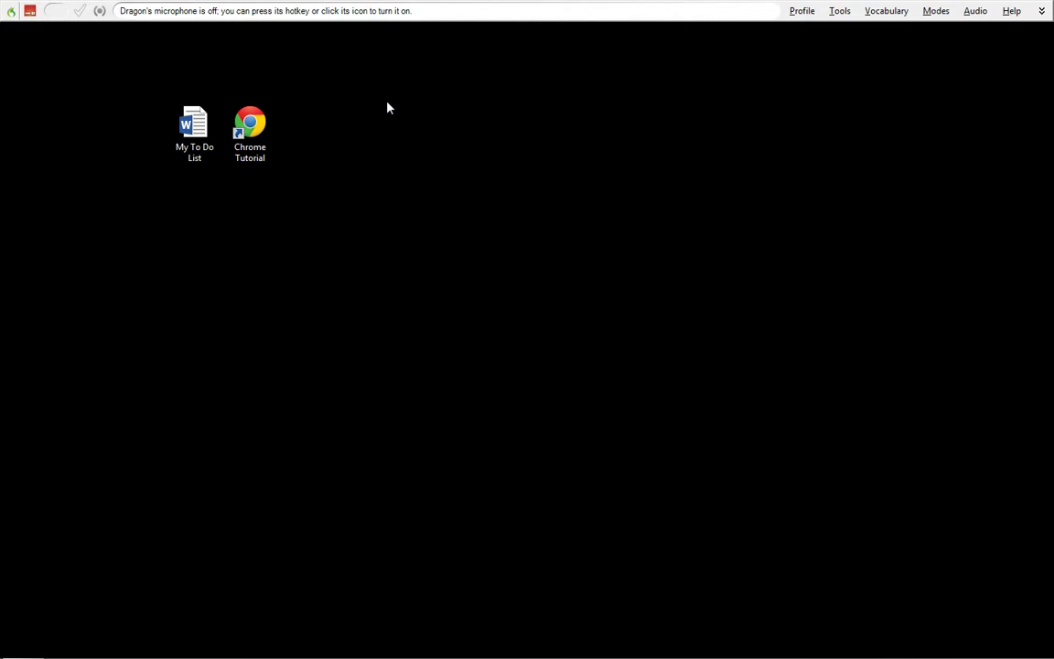
pyautogui.click(265, 119)
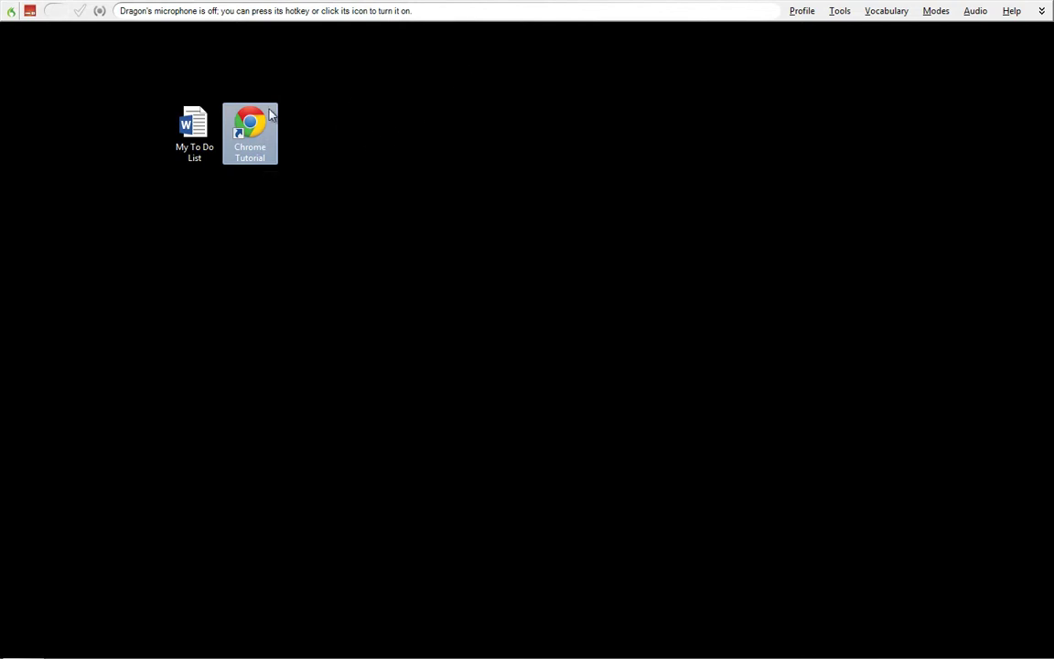
# Create a new custom voice command named "Open Application" with the description "example of opening an application".
pyautogui.click(839, 11)
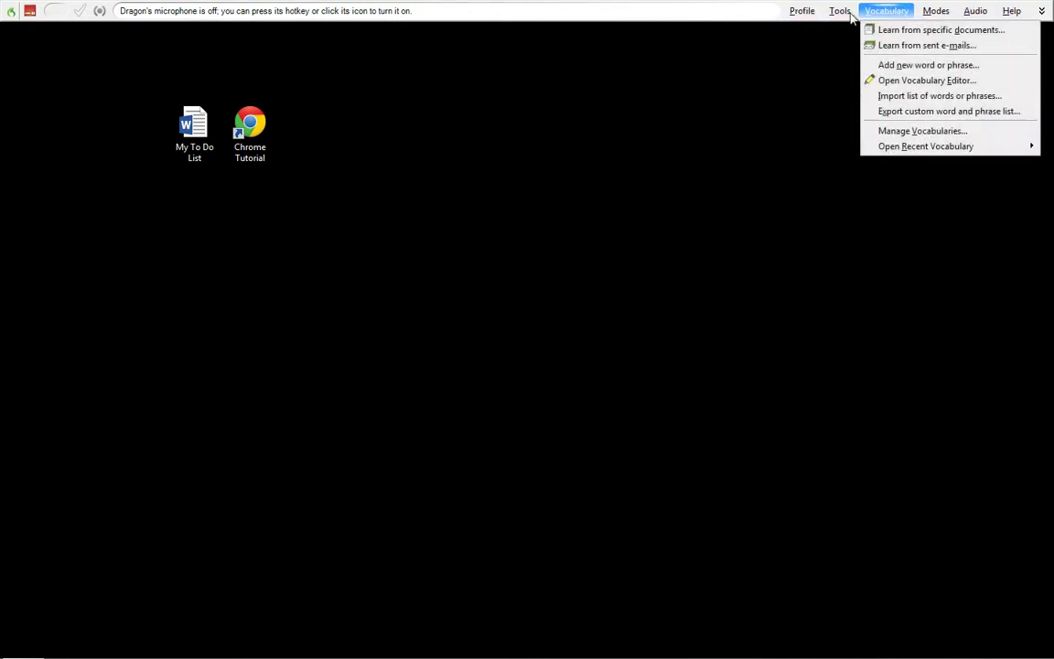
pyautogui.moveTo(839, 13)
pyautogui.click(860, 99)
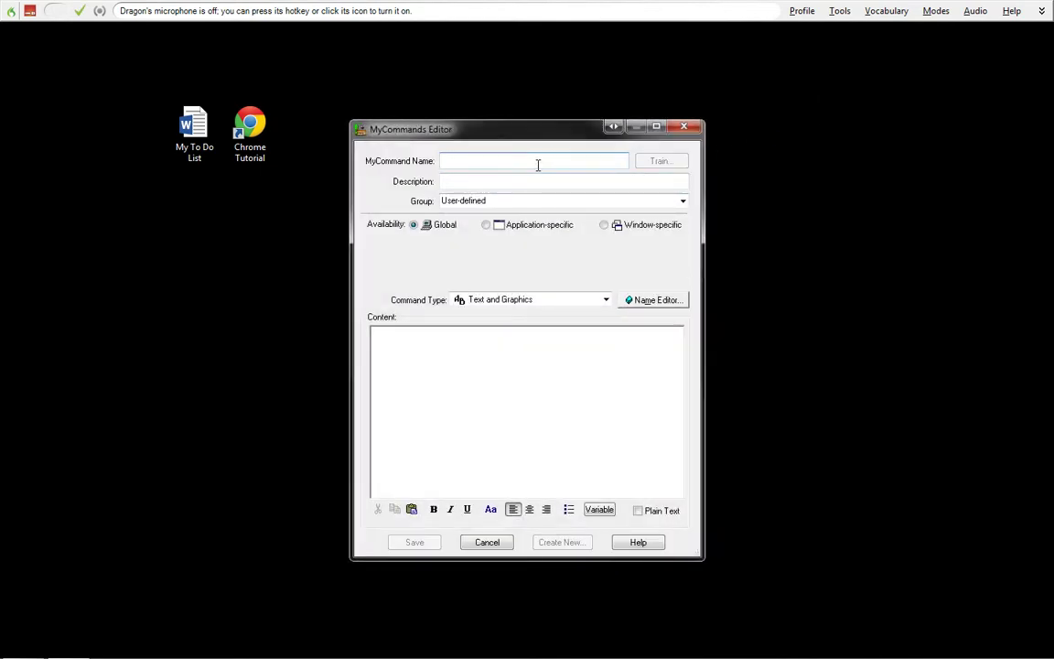
pyautogui.write('Open Application')
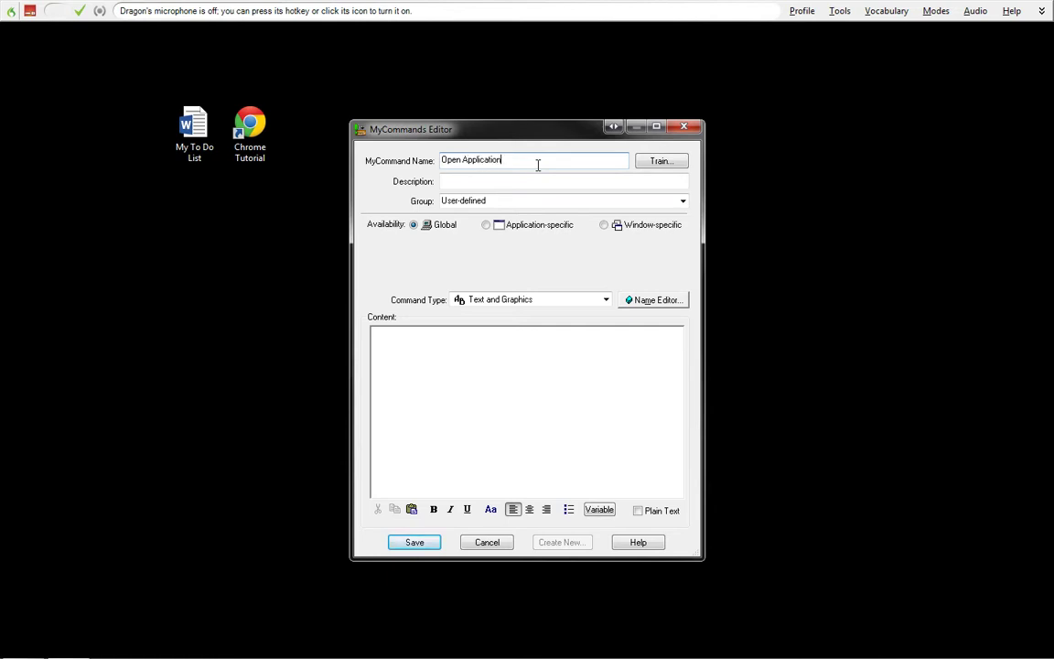
pyautogui.click(497, 178)
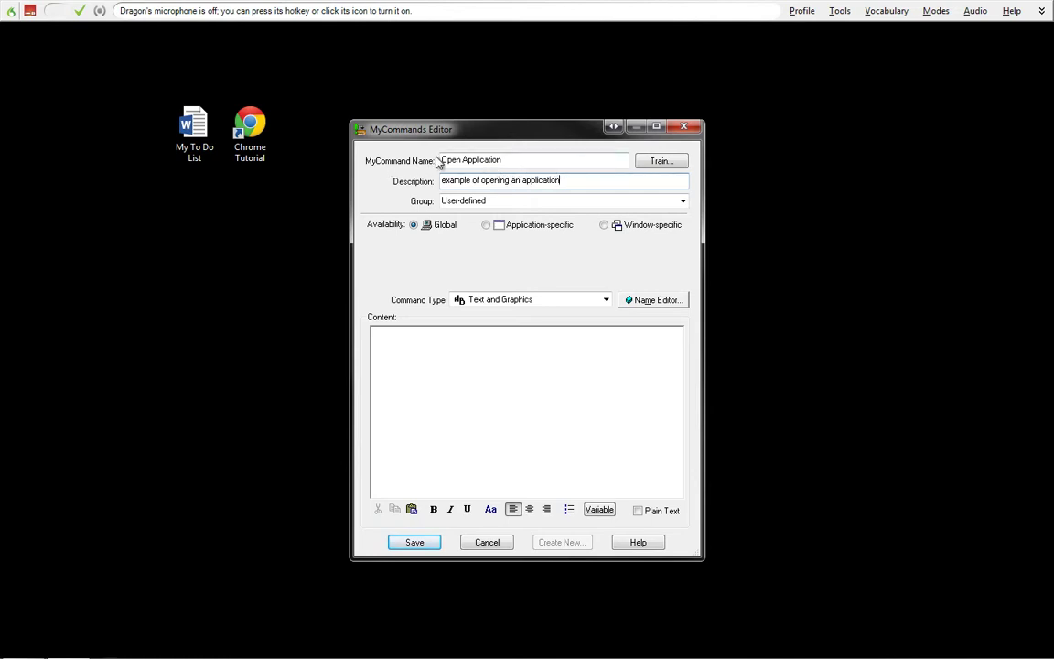
# Train the pronunciation of the "Open Application" command name by recording it once.
pyautogui.click(641, 163)
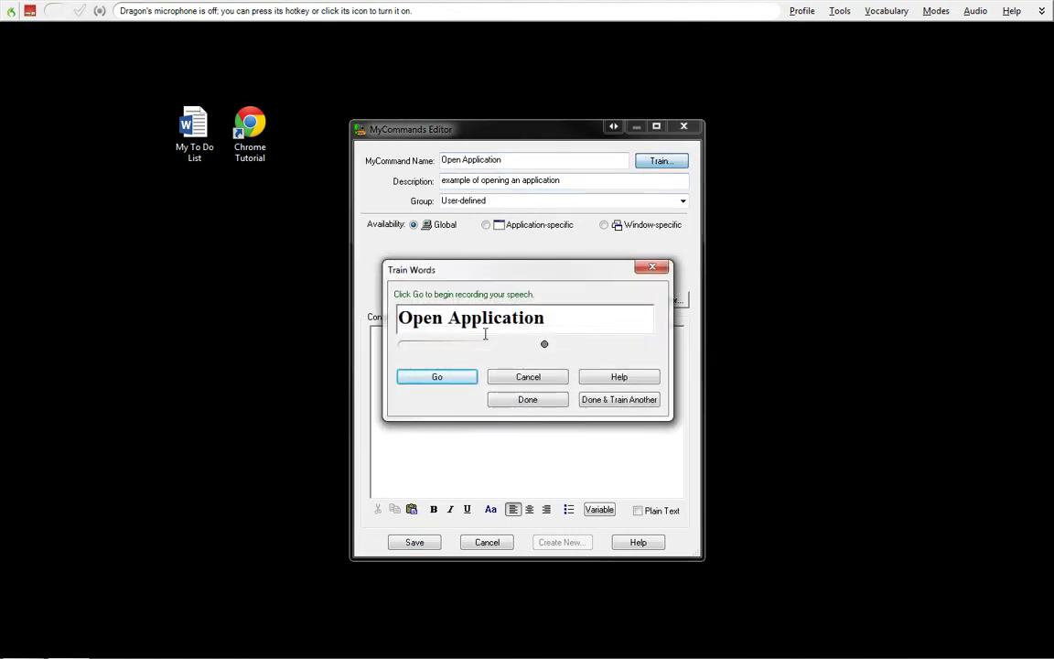
pyautogui.click(438, 379)
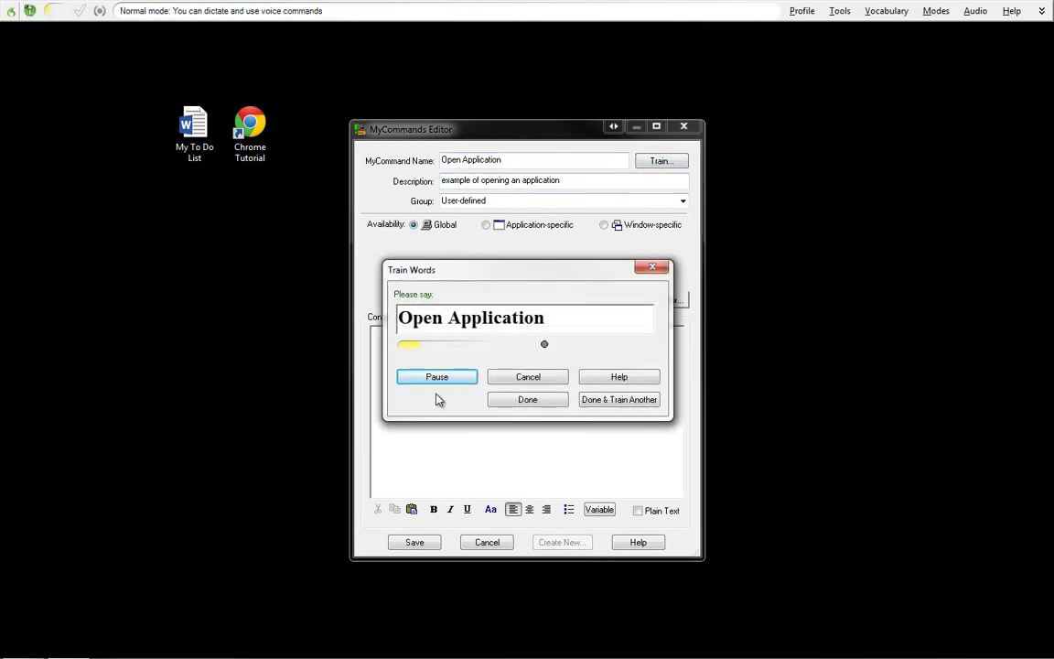
pyautogui.click(520, 399)
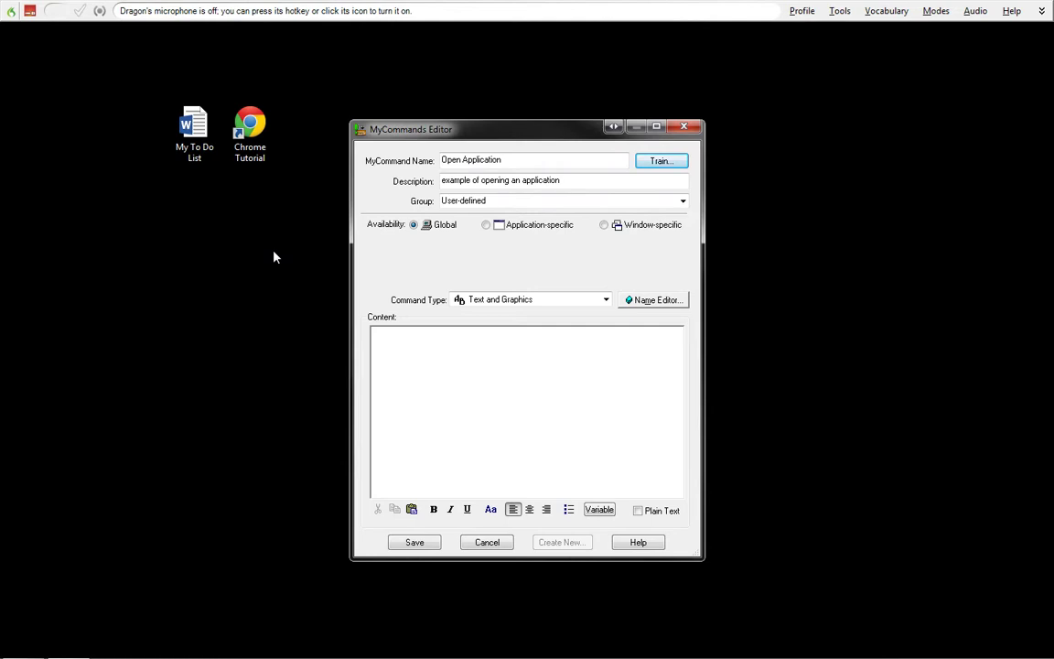
# Set the command type to Step-by-Step and insert a new Open (application) step.
pyautogui.click(483, 300)
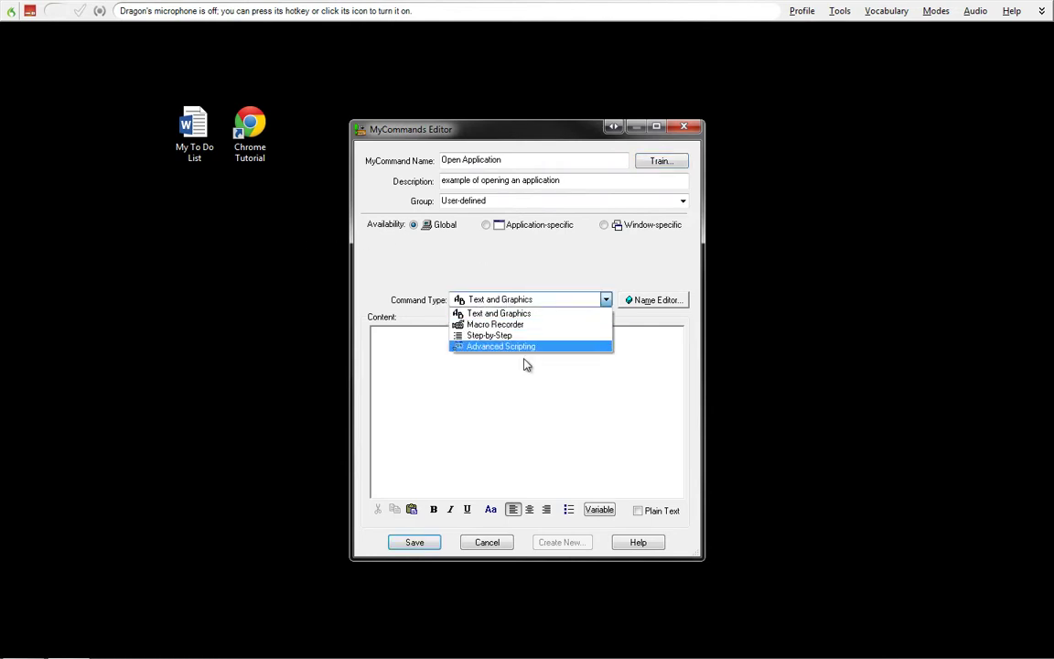
pyautogui.click(528, 337)
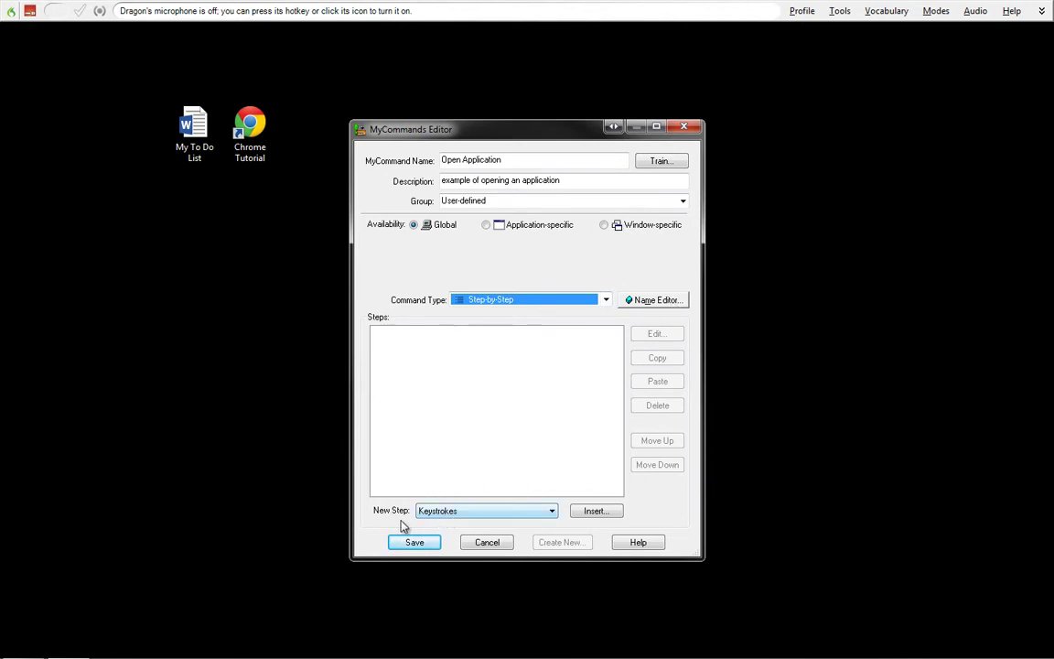
pyautogui.click(487, 513)
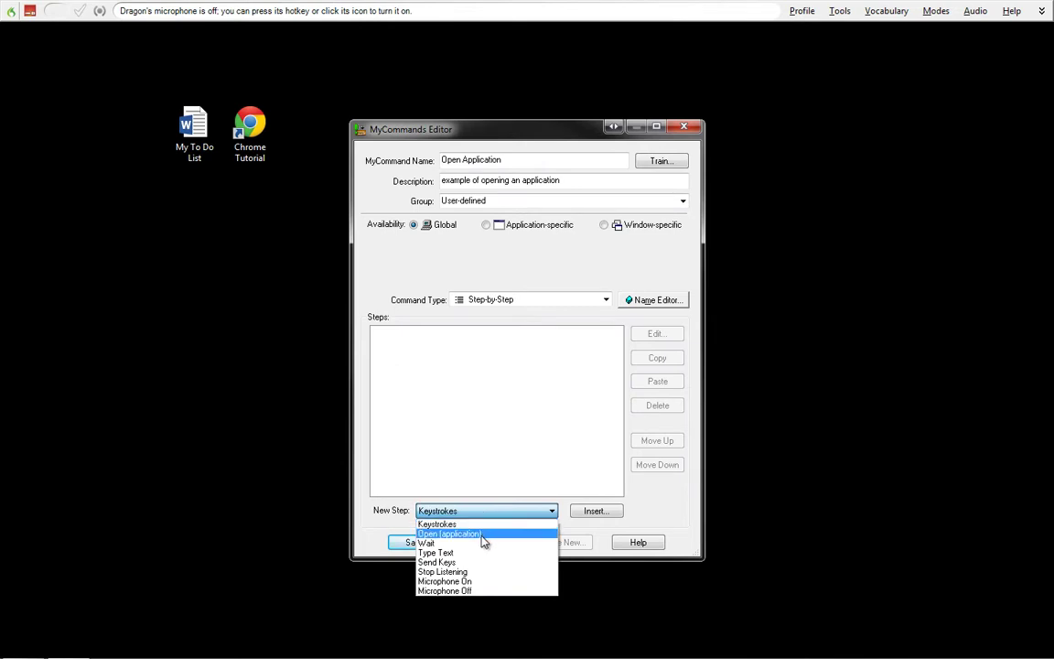
pyautogui.click(467, 534)
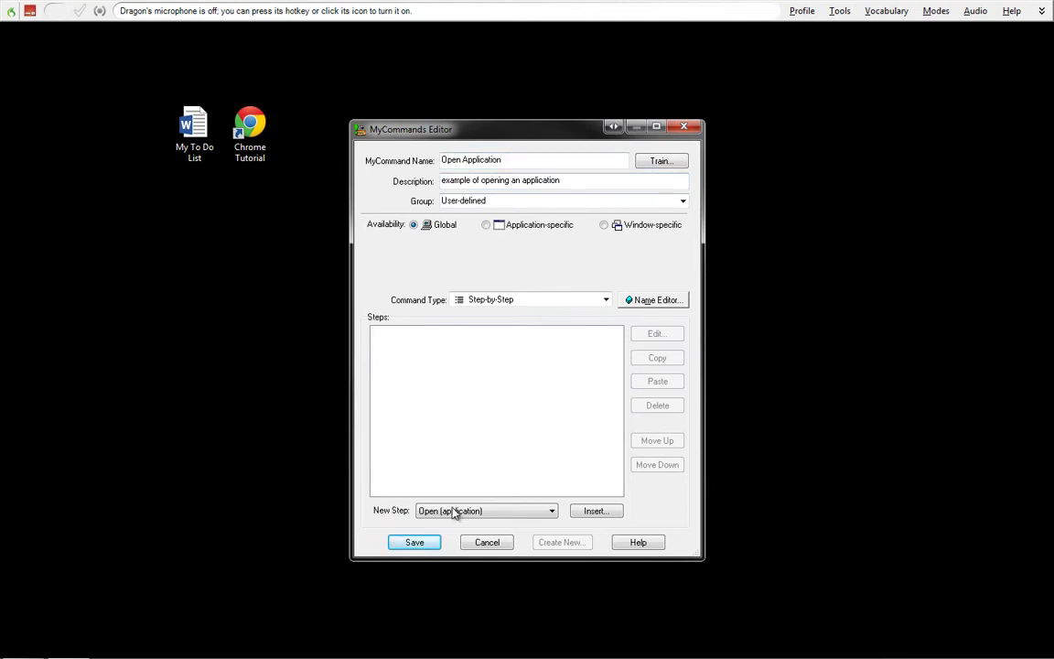
pyautogui.click(595, 511)
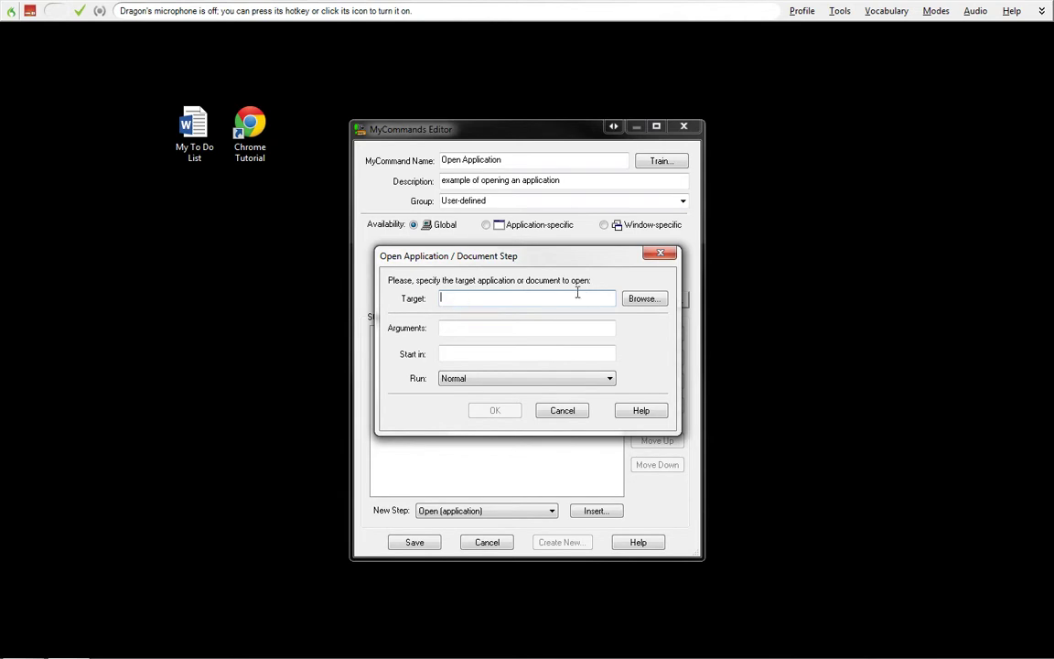
# Set the step's target to the My To Do List Word document on the Desktop, browsing with all file types shown.
pyautogui.click(636, 303)
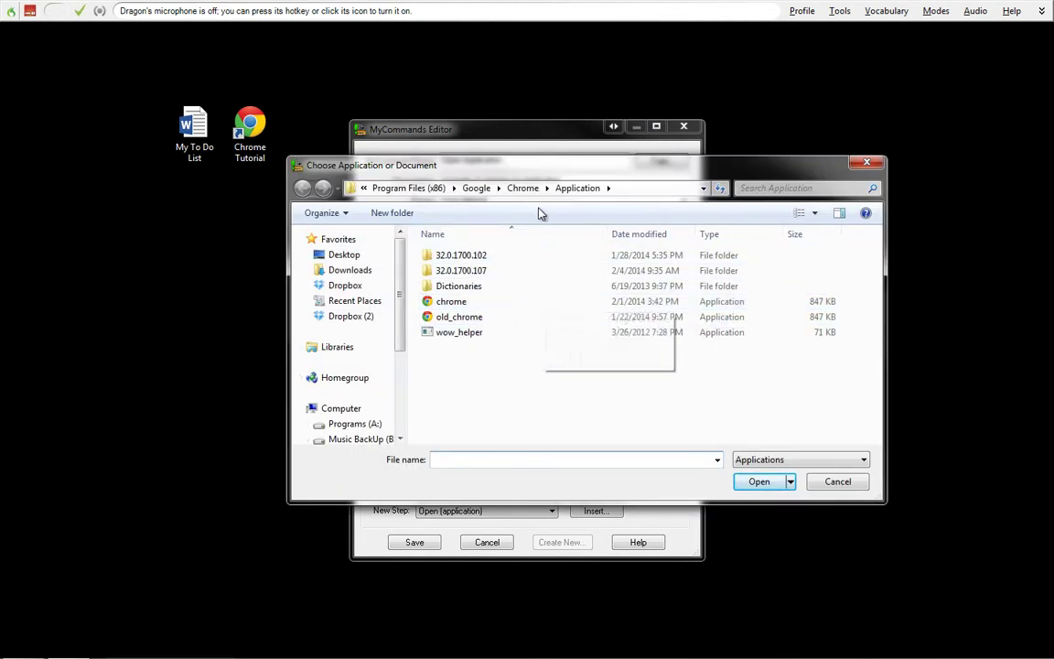
pyautogui.click(346, 255)
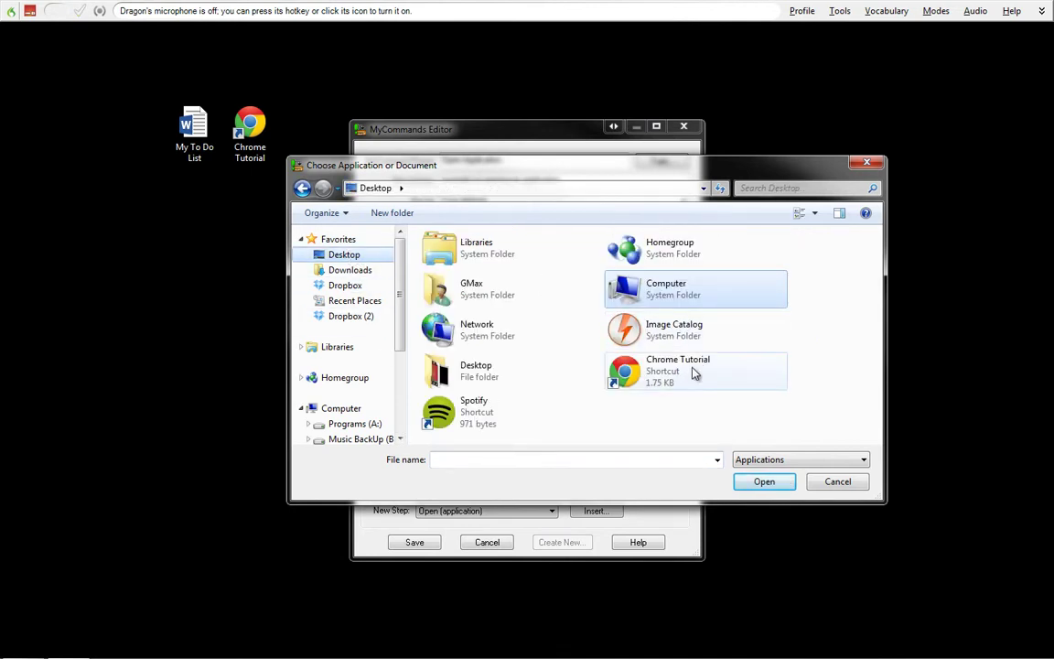
pyautogui.click(835, 463)
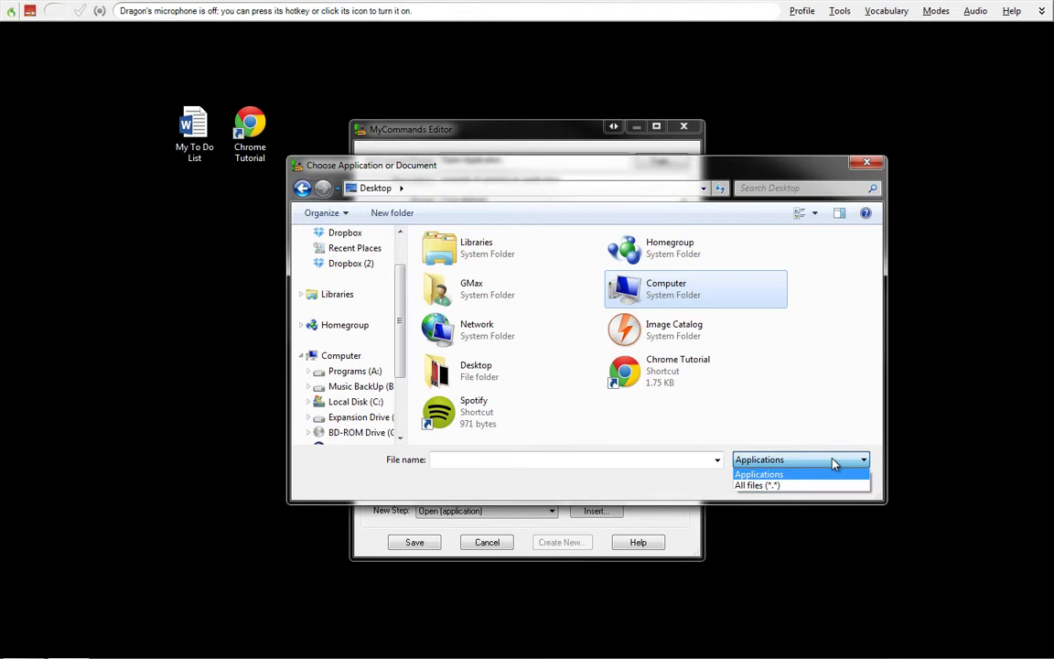
pyautogui.click(802, 492)
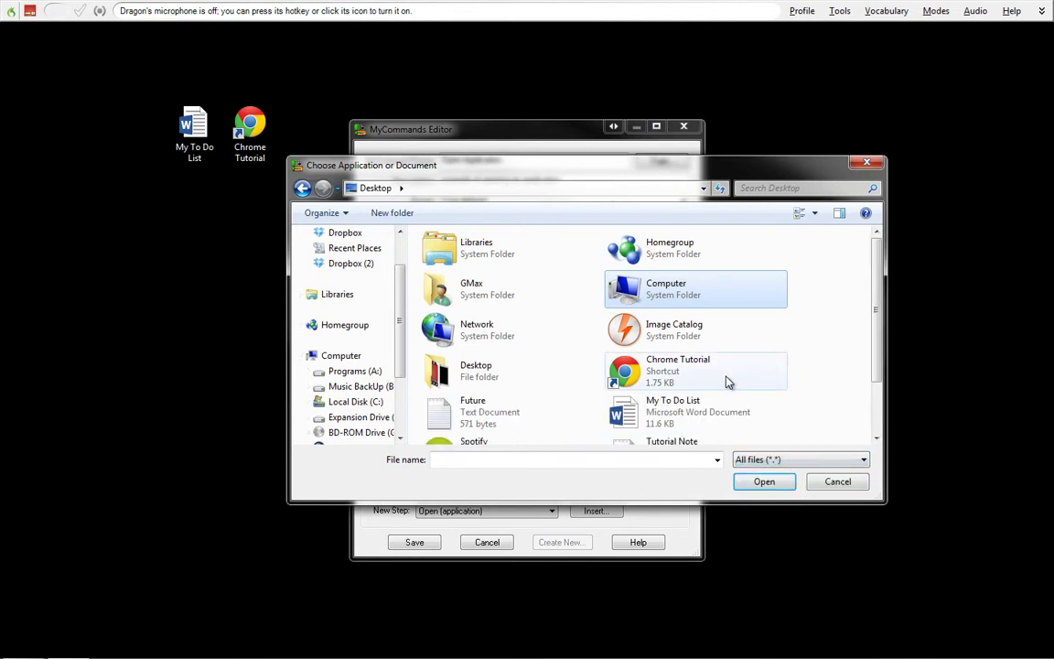
pyautogui.scroll(-2, 876, 400)
pyautogui.click(681, 352)
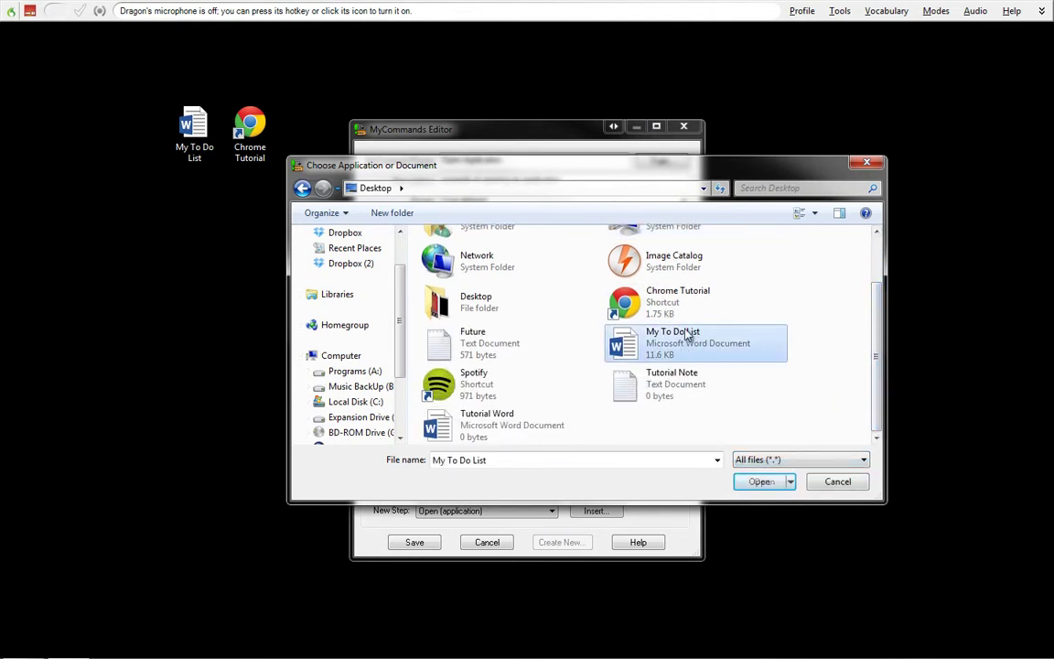
pyautogui.click(677, 304)
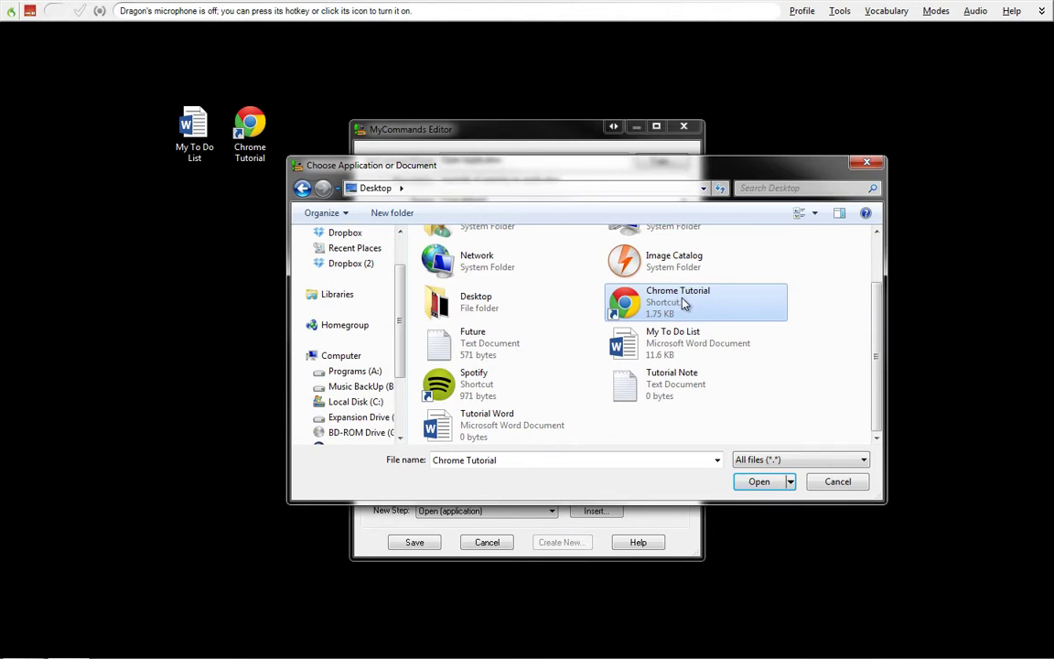
pyautogui.doubleClick(672, 338)
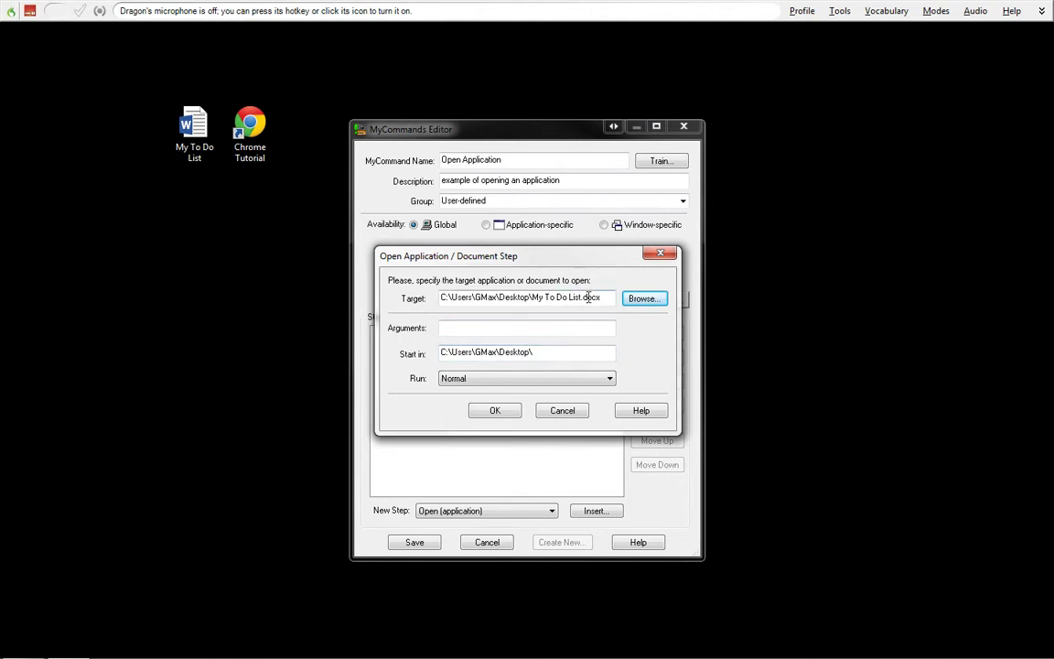
# Set the step's run mode to Maximized, confirm the step, and save the Open Application command.
pyautogui.click(465, 380)
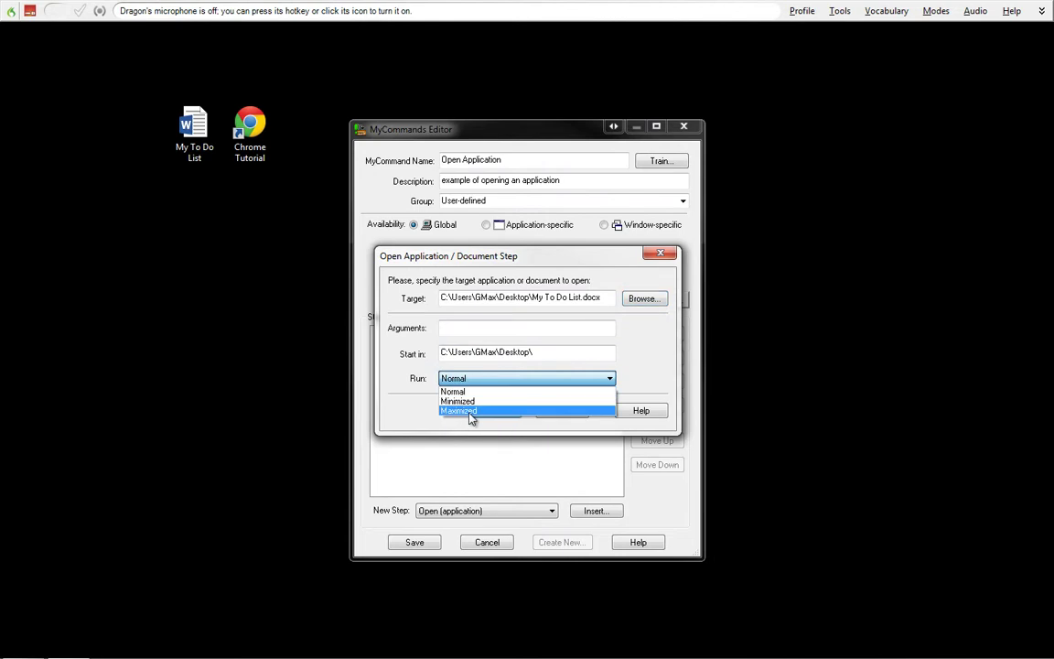
pyautogui.click(470, 412)
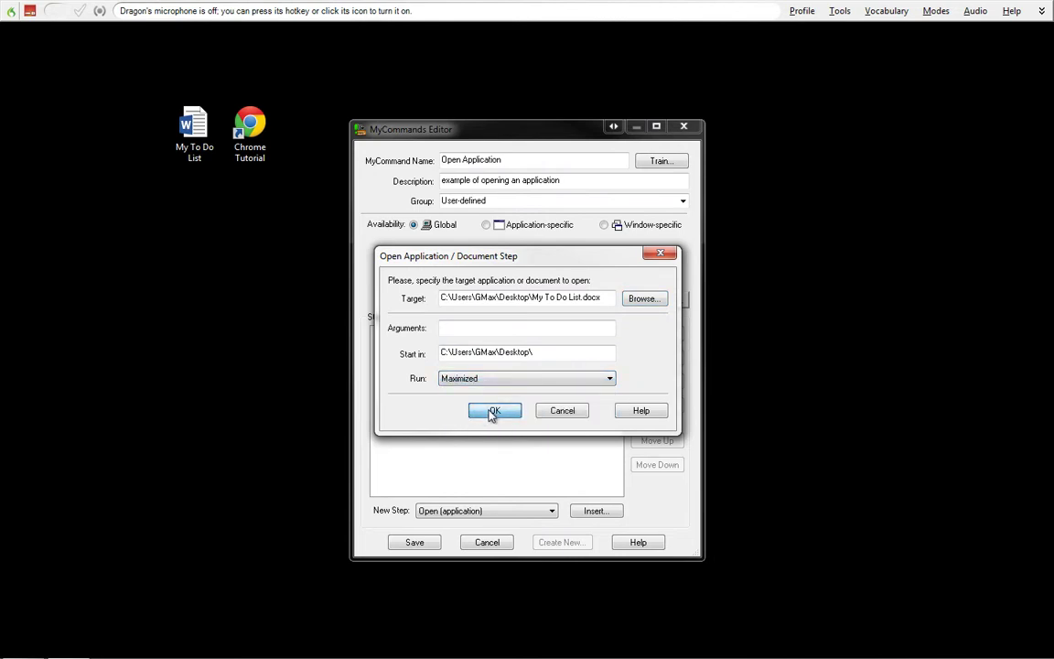
pyautogui.click(492, 412)
pyautogui.click(376, 333)
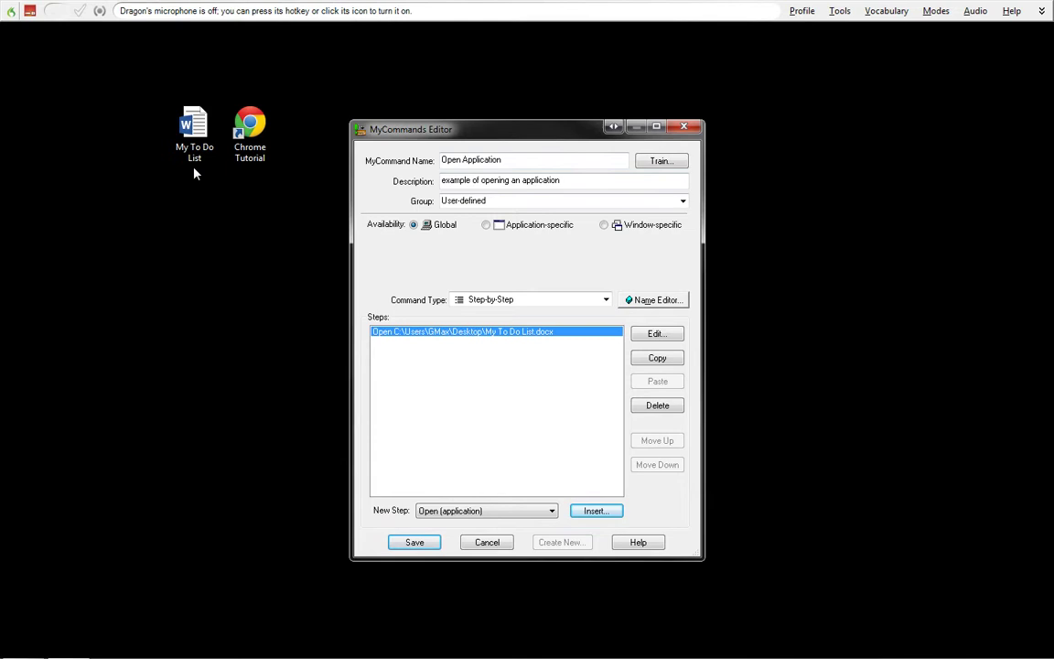
pyautogui.click(413, 542)
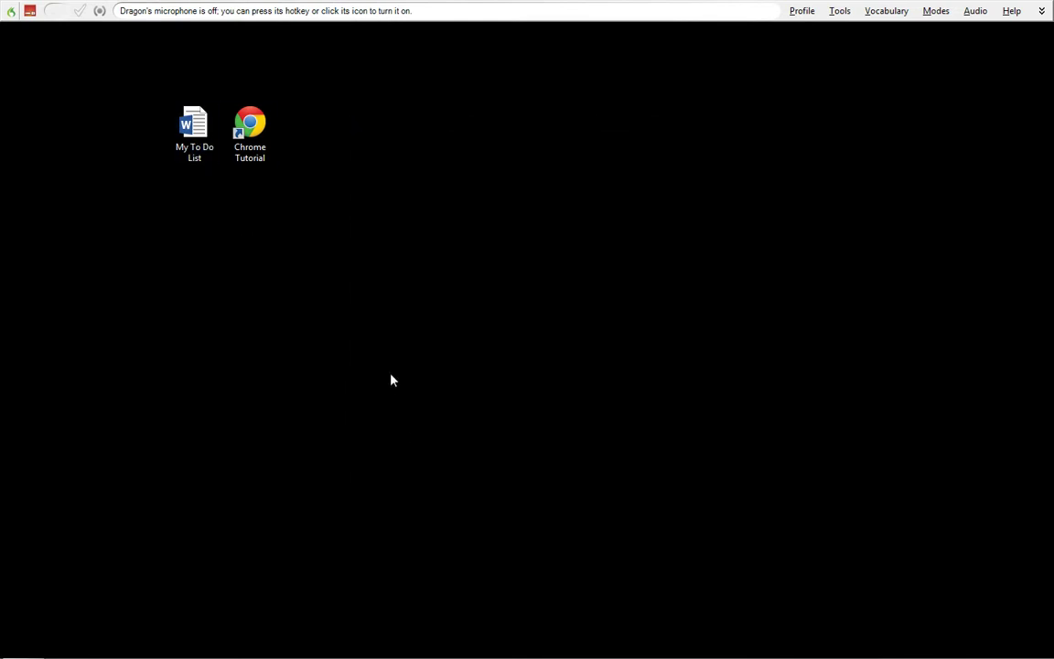
# Turn on the microphone to test the Open Application voice command and dictate a sentence into the opened My To Do List document.
pyautogui.click(29, 10)
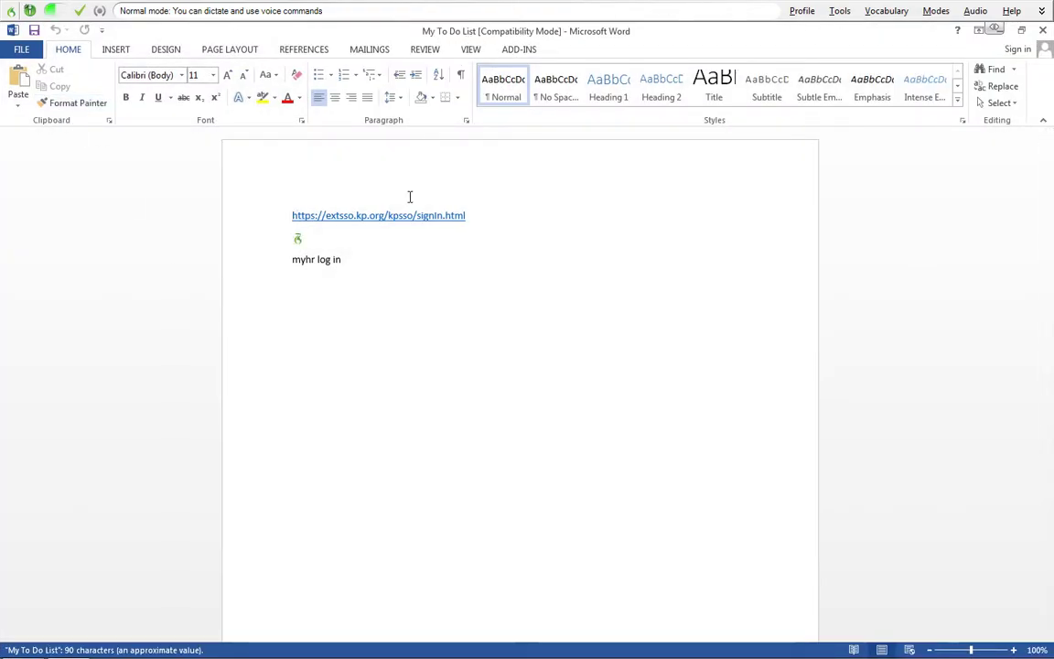
pyautogui.write('Ever see that my to do list ')
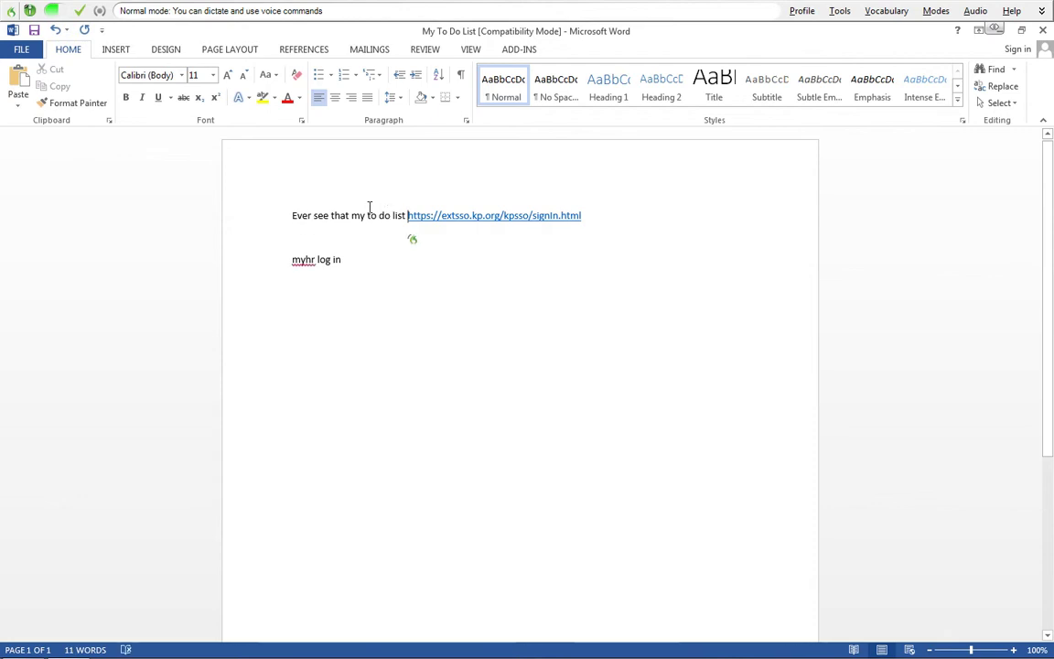
pyautogui.write("open is the stuff that I'm a turn microphone off")
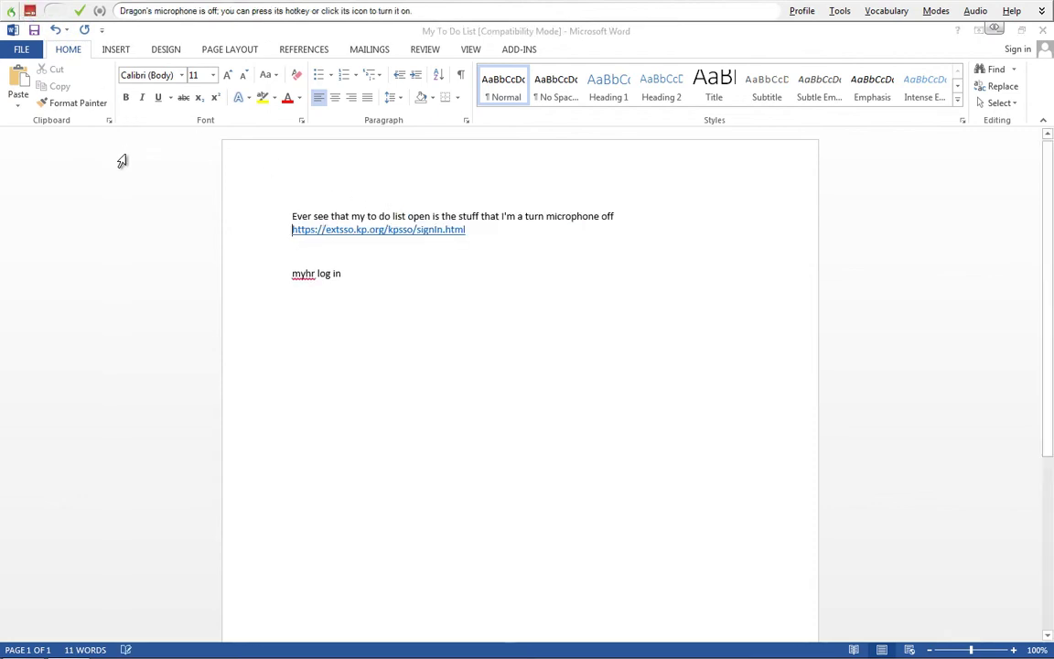
# Delete the dictated sentence above the sign-in link and remove the blank line below the link.
pyautogui.moveTo(637, 217); pyautogui.dragTo(193, 200)
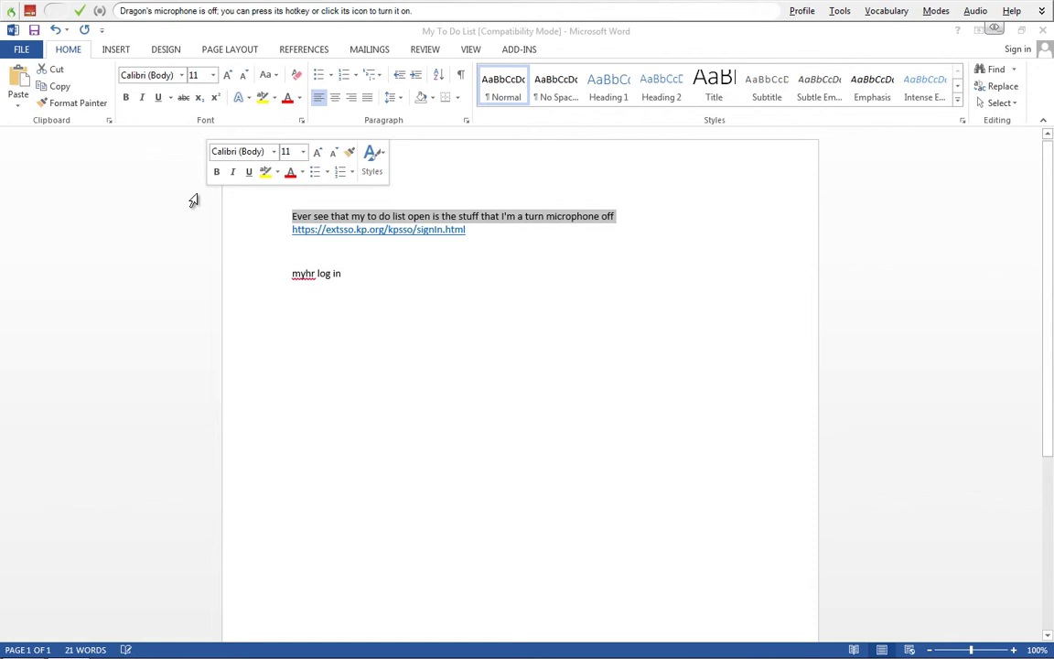
pyautogui.click(249, 209)
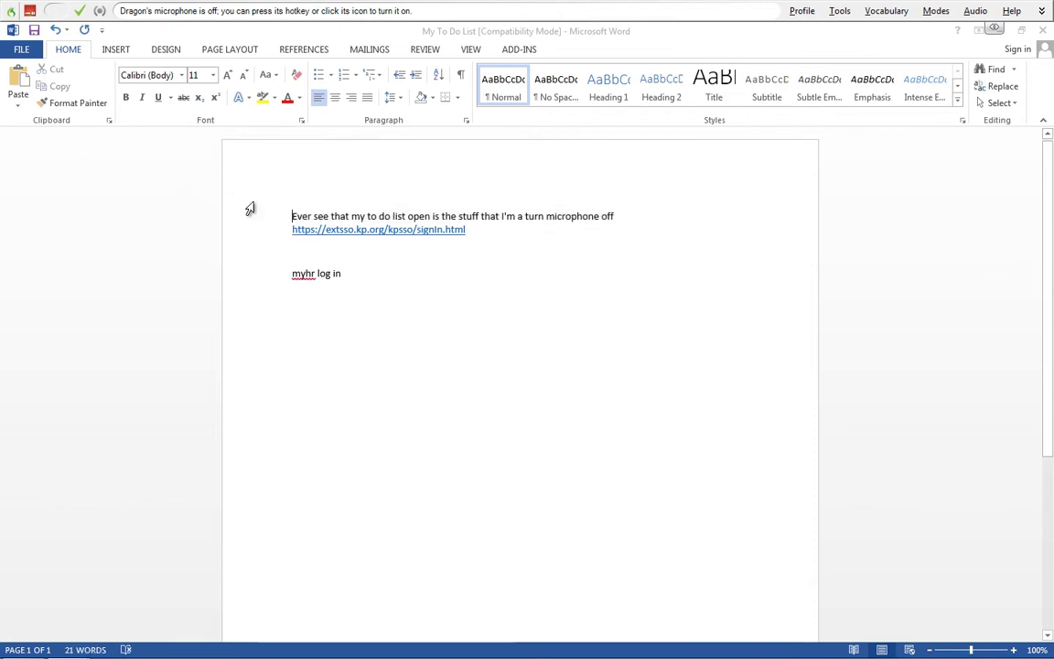
pyautogui.moveTo(630, 213); pyautogui.dragTo(256, 224)
pyautogui.press('Delete')
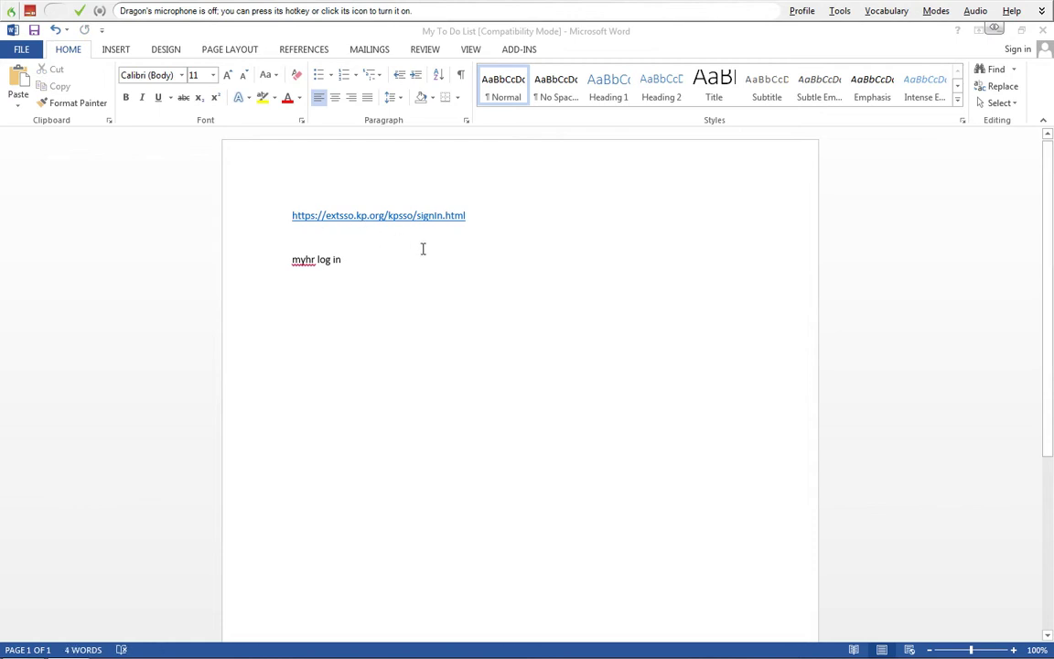
pyautogui.click(330, 240)
pyautogui.press('BackSpace')
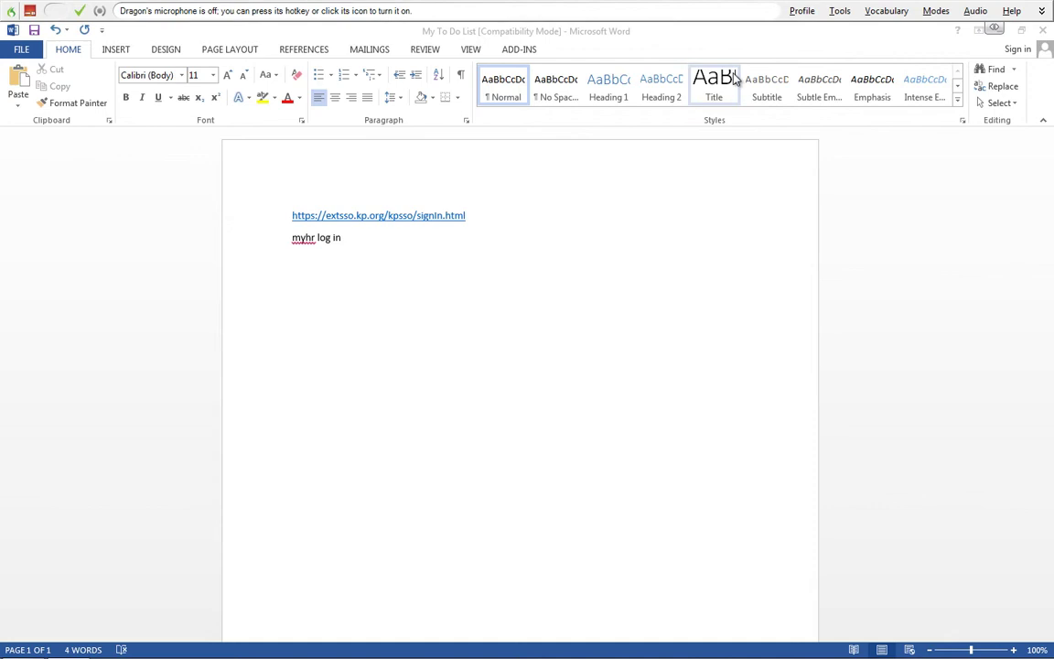
# Close the My To Do List document without saving its changes.
pyautogui.click(1042, 31)
pyautogui.click(613, 449)
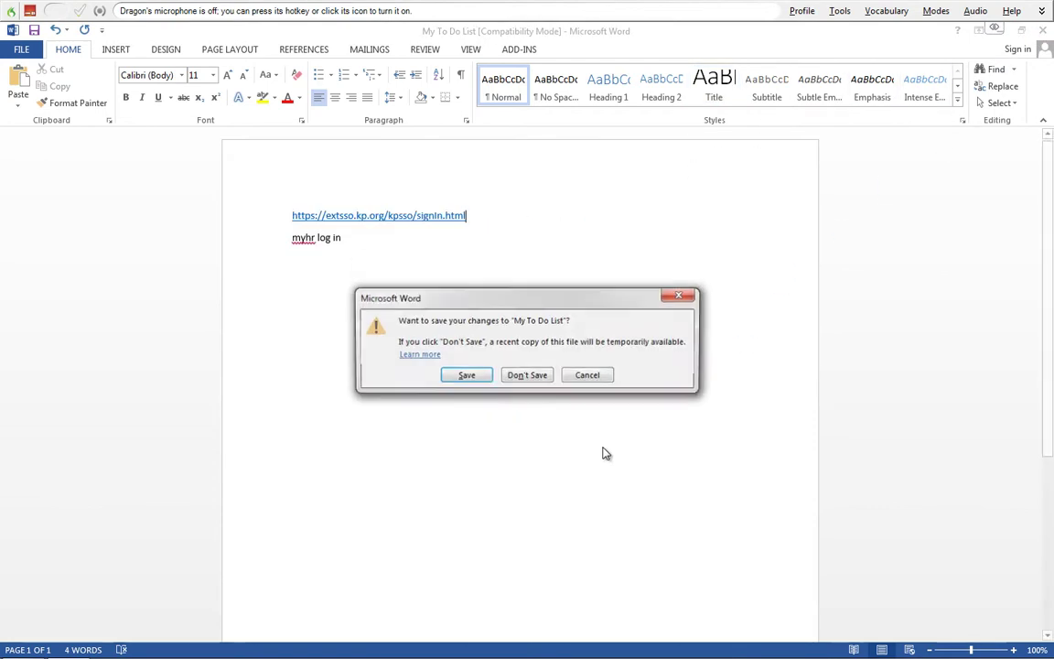
pyautogui.click(527, 377)
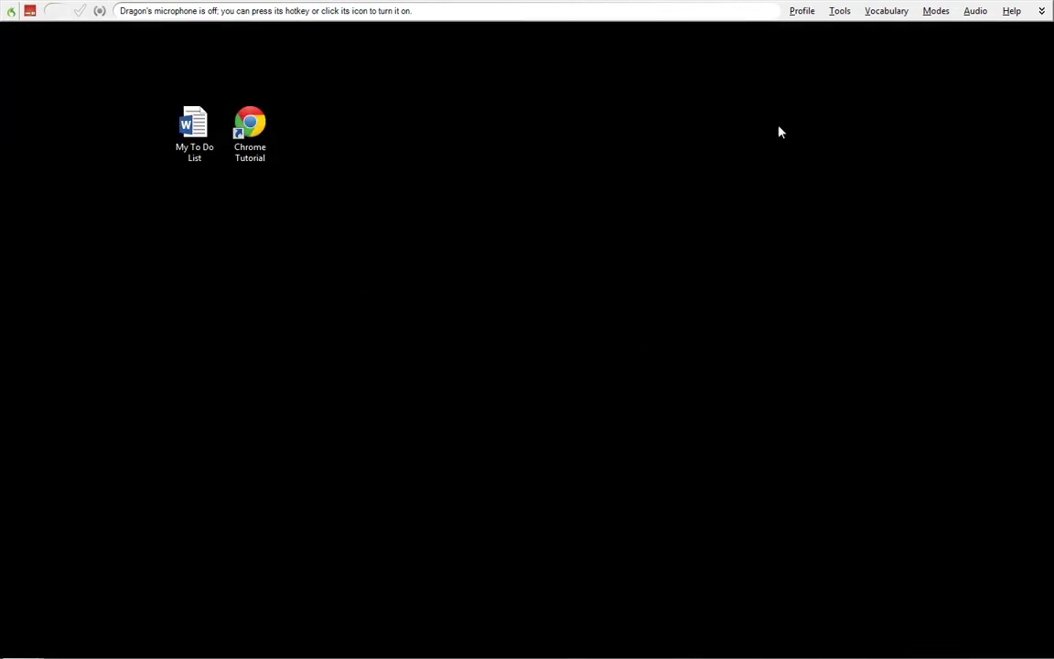
# Open the Open Application command from the Command Browser for editing, select its document step, and choose Open (application) as the new step type.
pyautogui.click(839, 11)
pyautogui.click(837, 115)
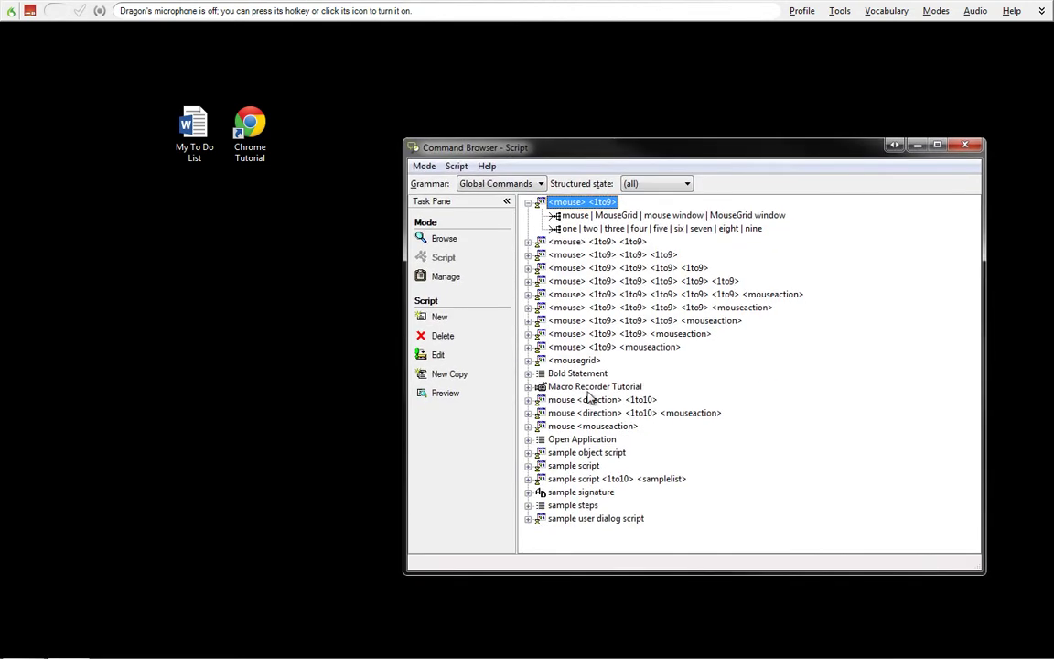
pyautogui.doubleClick(586, 439)
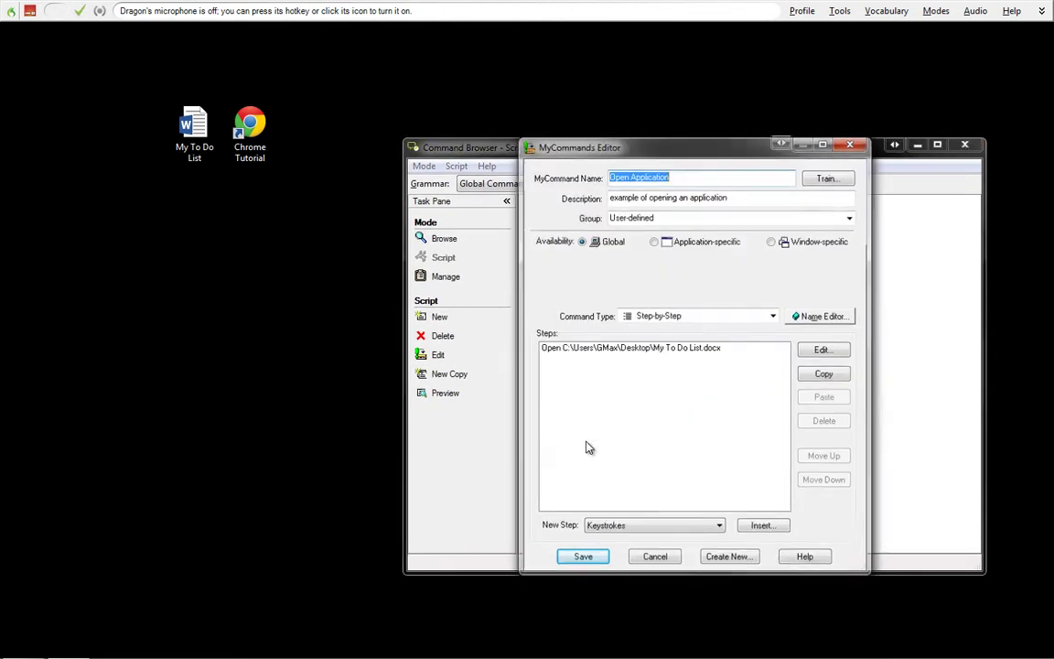
pyautogui.click(595, 351)
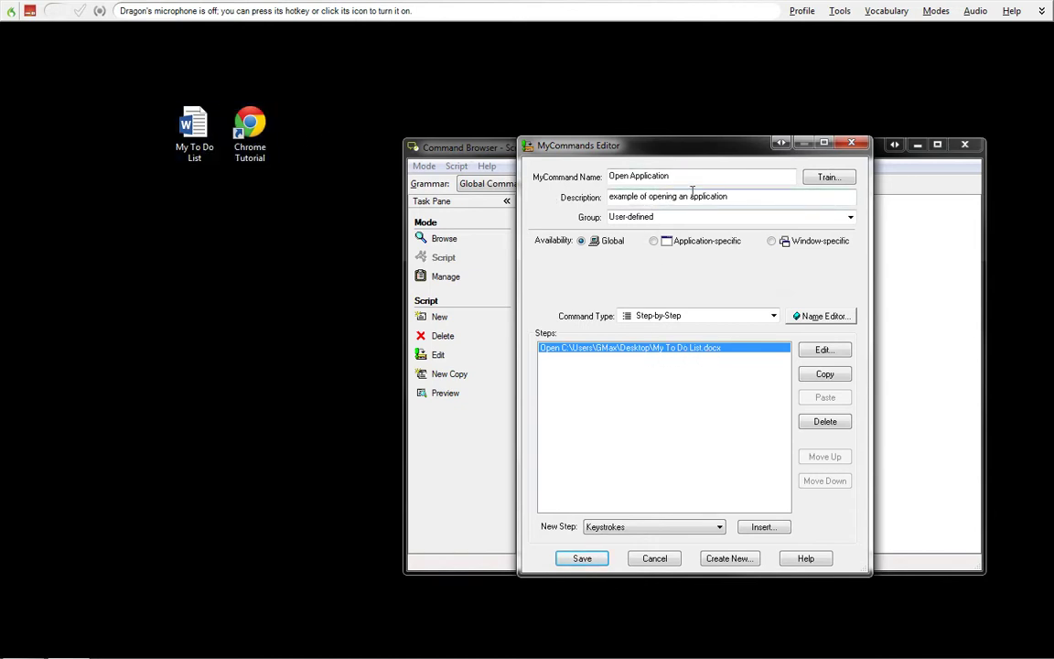
pyautogui.click(604, 176)
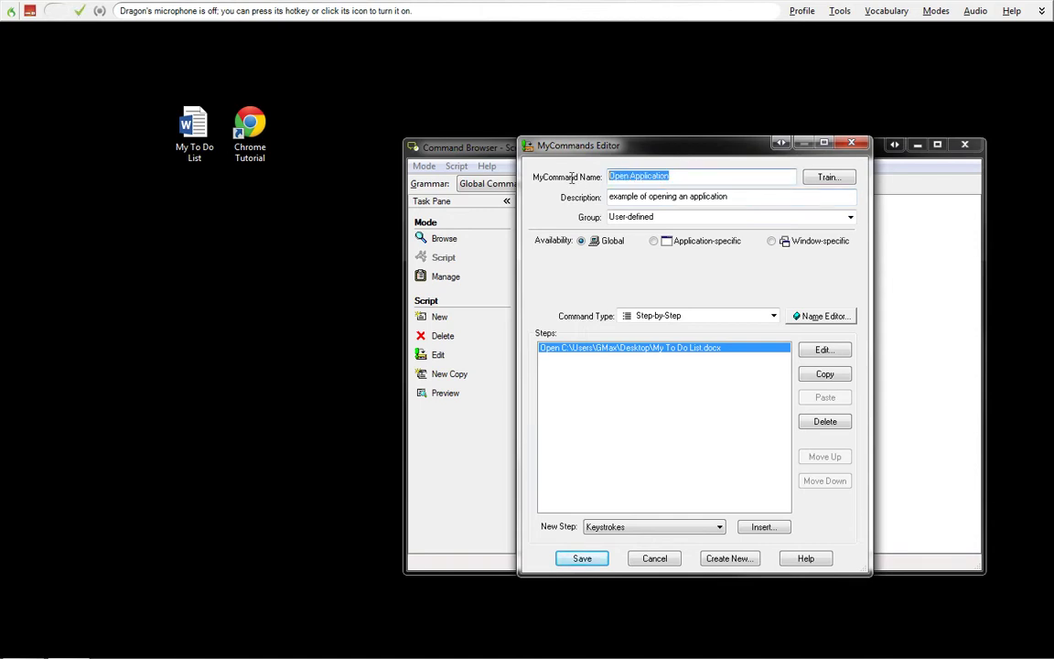
pyautogui.click(708, 529)
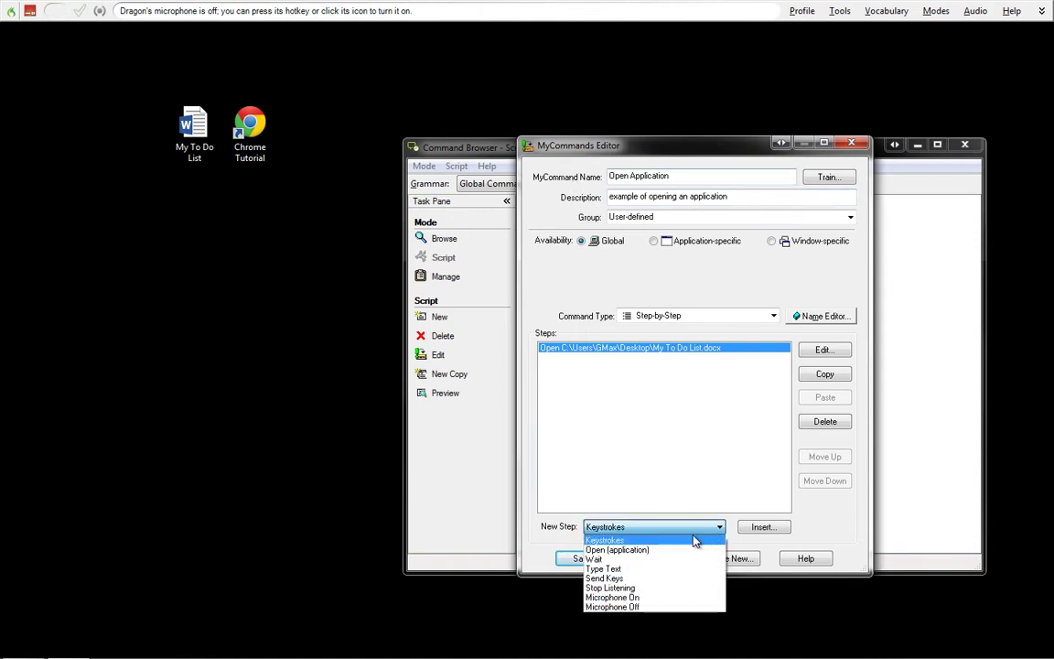
pyautogui.click(645, 552)
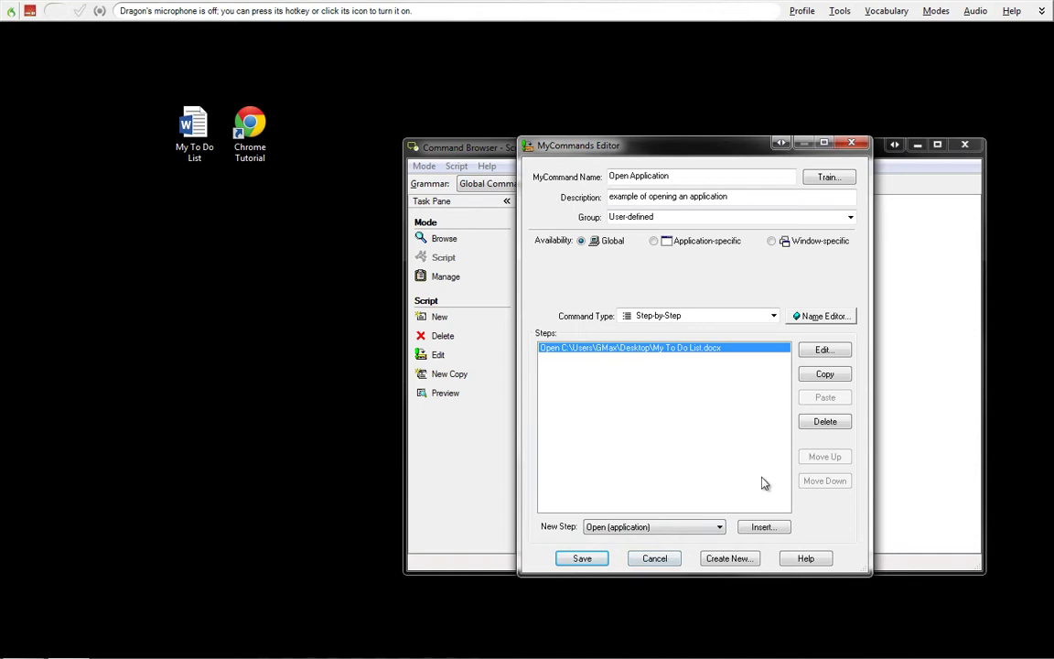
# Change the existing step's target to the Chrome Tutorial shortcut on the Desktop, save the command, and close the Command Browser.
pyautogui.click(819, 351)
pyautogui.click(810, 315)
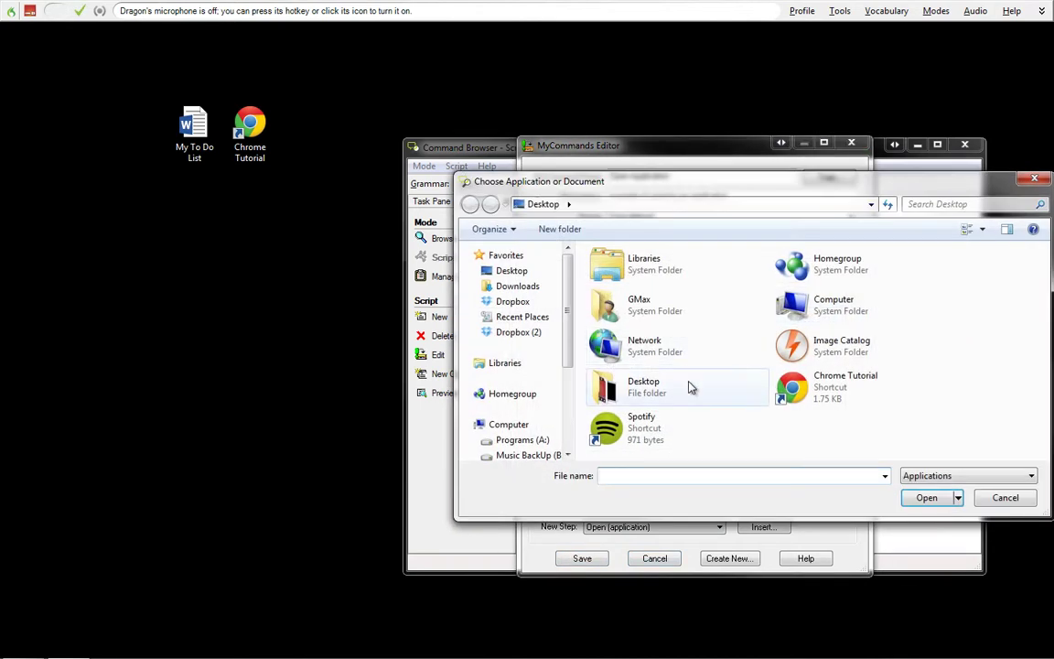
pyautogui.doubleClick(801, 404)
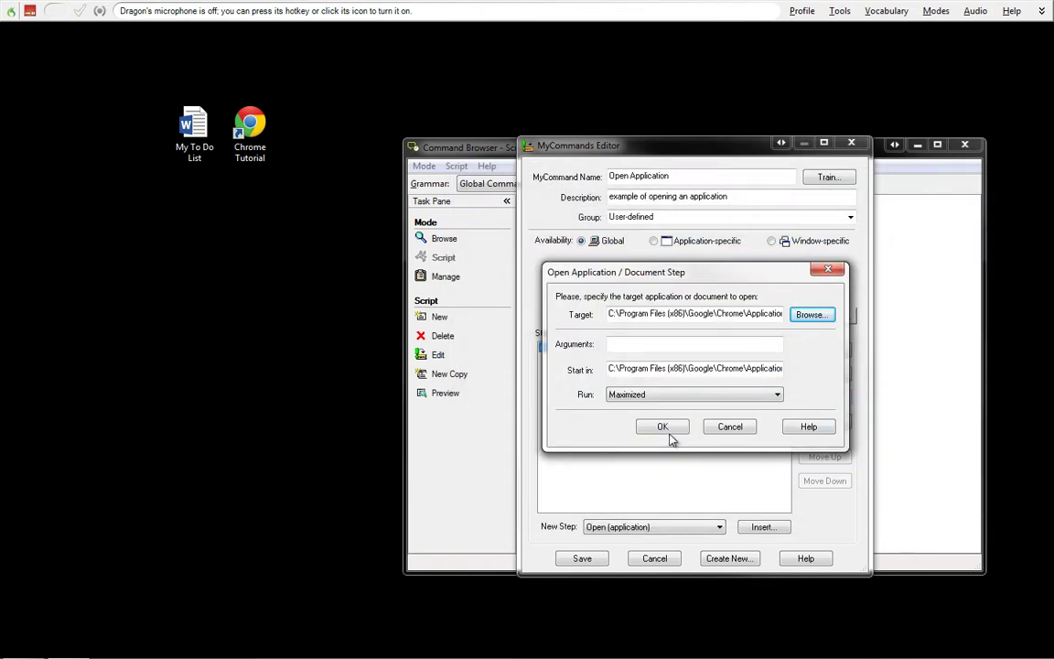
pyautogui.click(665, 430)
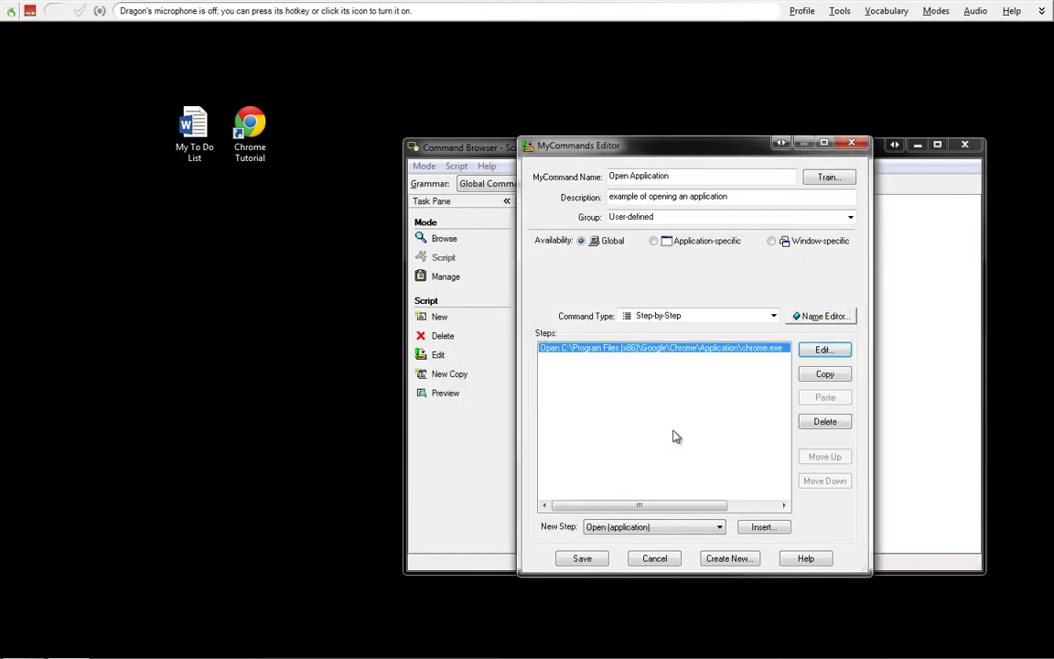
pyautogui.click(580, 558)
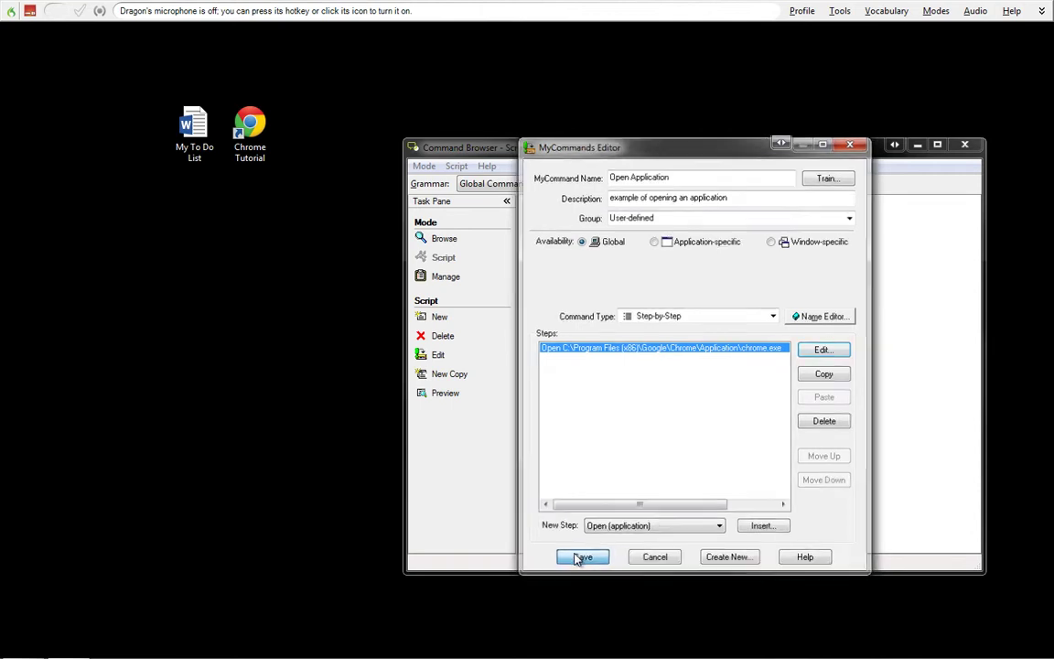
pyautogui.hotkey('alt', 'F4')
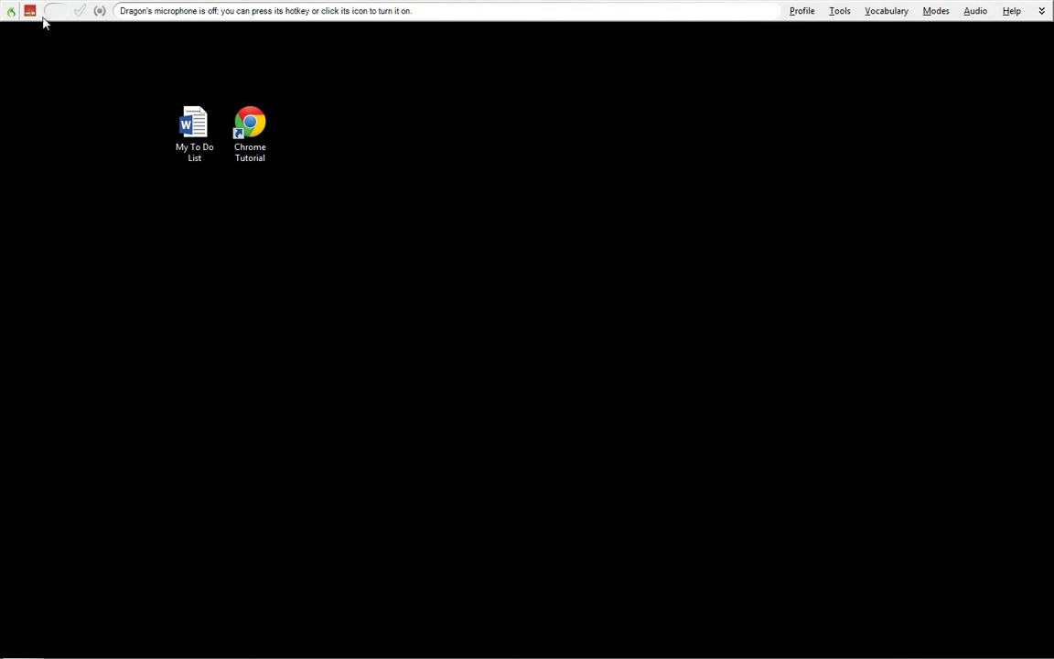
# Test the Open Application voice command with the microphone on, turn the microphone off, and close the browser window.
pyautogui.click(29, 11)
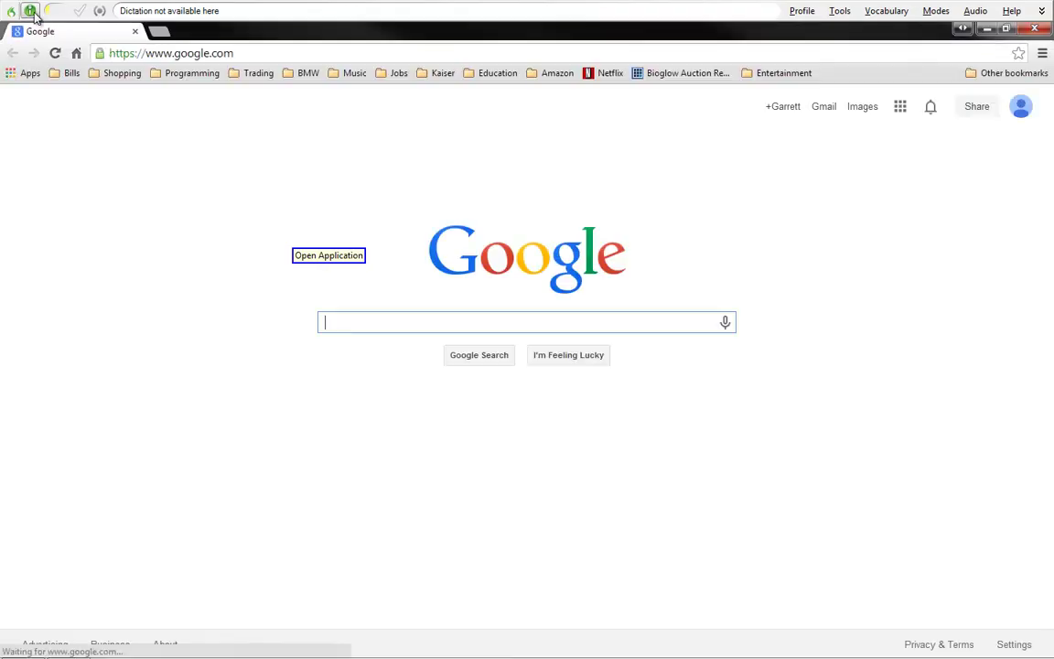
pyautogui.click(29, 11)
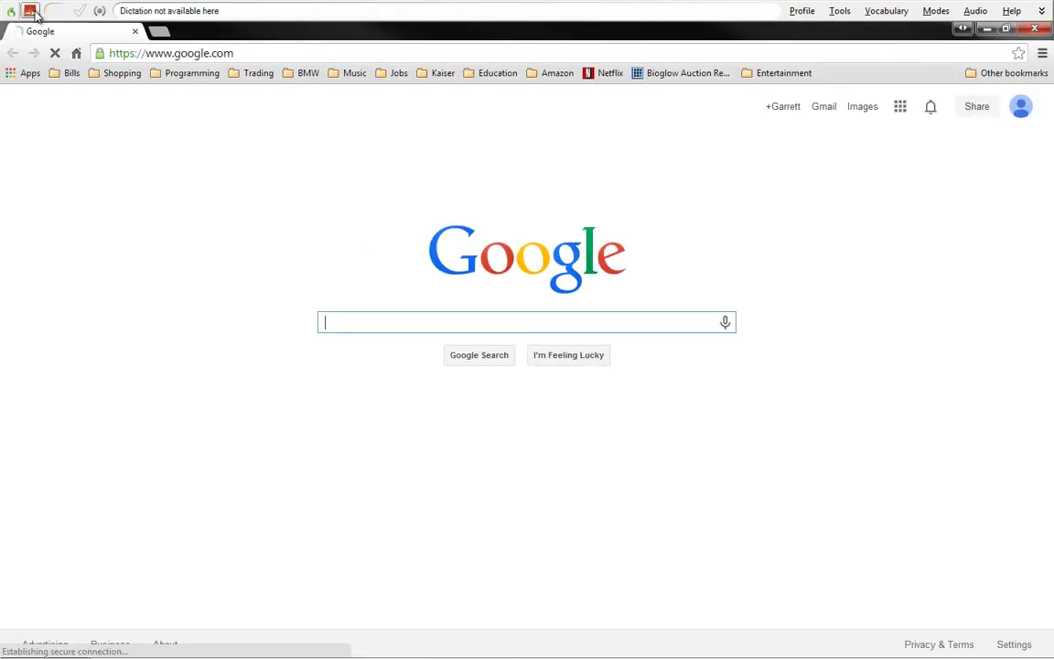
pyautogui.click(1046, 29)
# Launch Chrome from the Chrome Tutorial desktop shortcut, highlight the address of its start page, and close the browser.
pyautogui.click(249, 127)
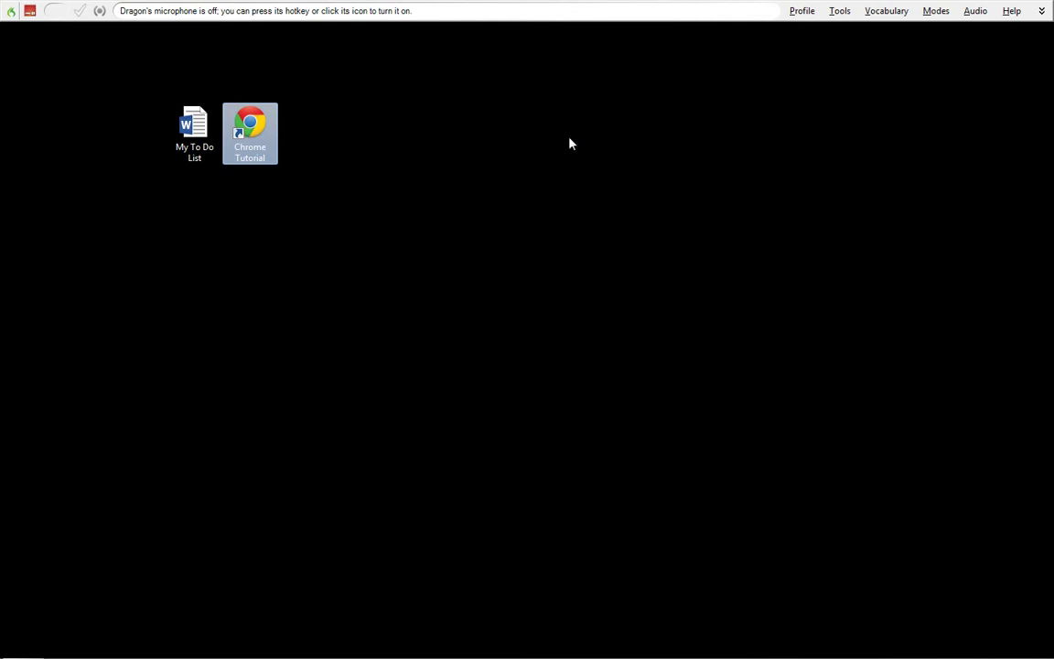
pyautogui.doubleClick(250, 129)
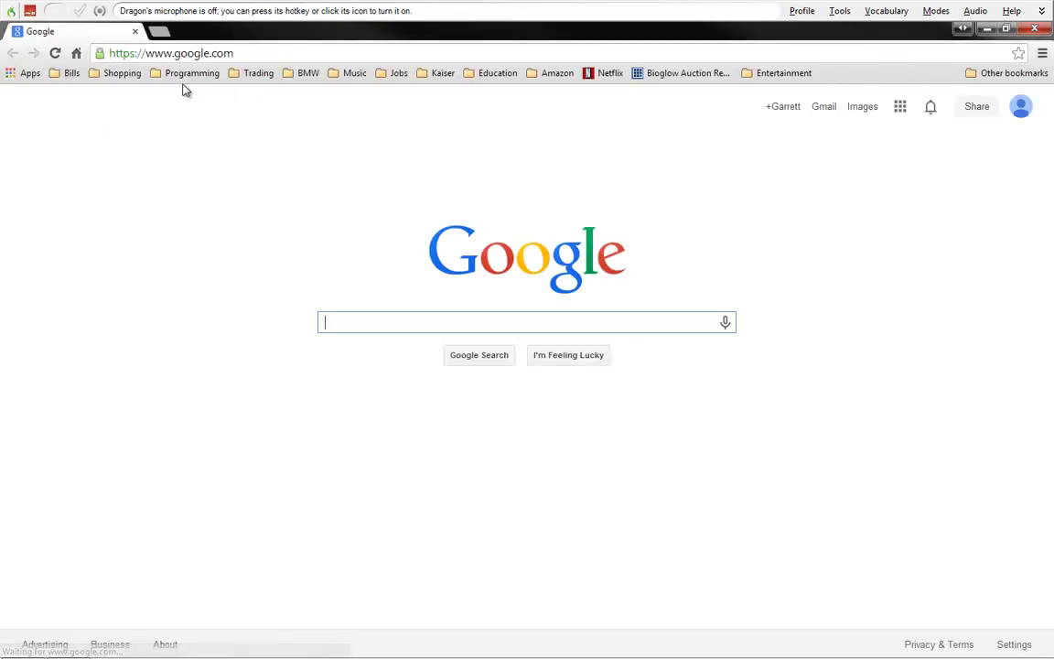
pyautogui.click(288, 47)
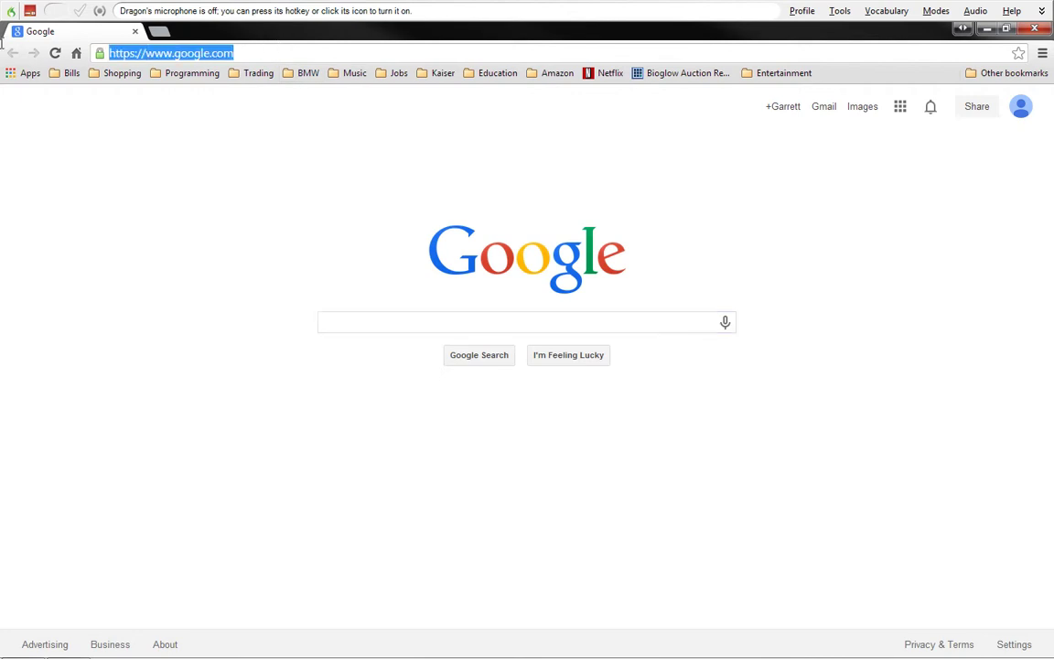
pyautogui.click(1031, 30)
# Copy the sign-in link from the My To Do List document on the desktop and close the document.
pyautogui.doubleClick(197, 126)
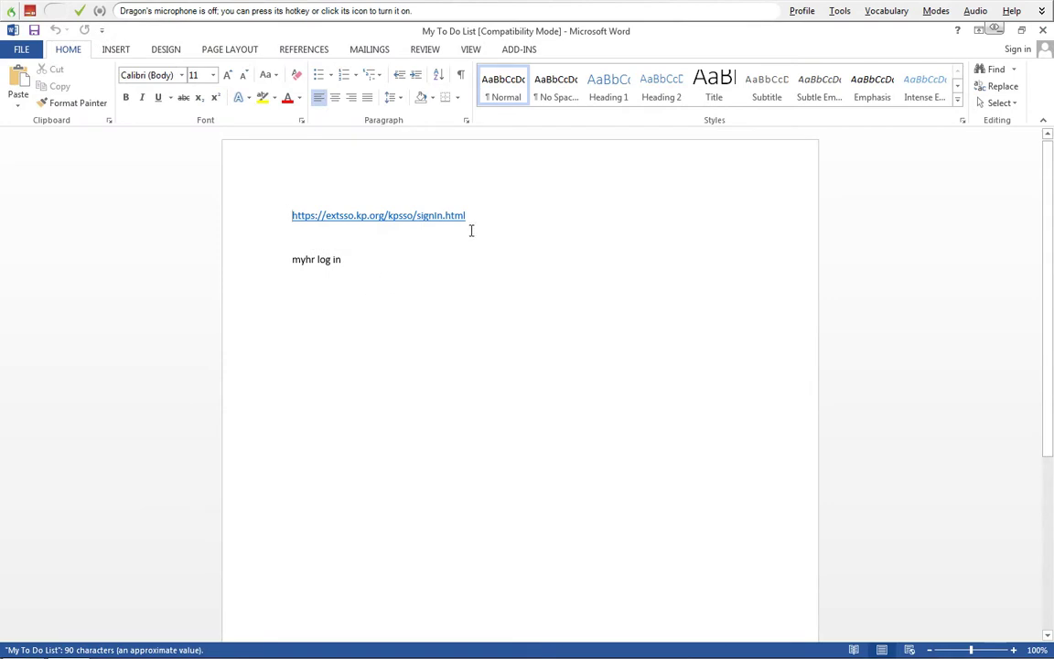
pyautogui.moveTo(471, 231); pyautogui.dragTo(238, 205)
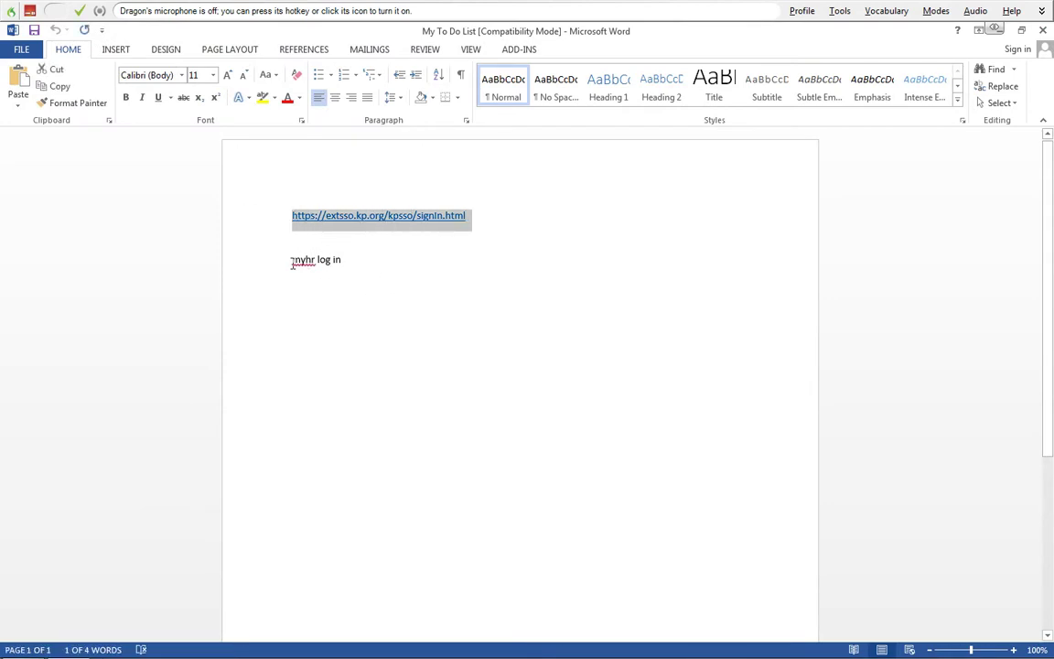
pyautogui.click(1043, 30)
# Open the Open Application command from the Command Browser and bring up its Chrome step for editing.
pyautogui.click(839, 11)
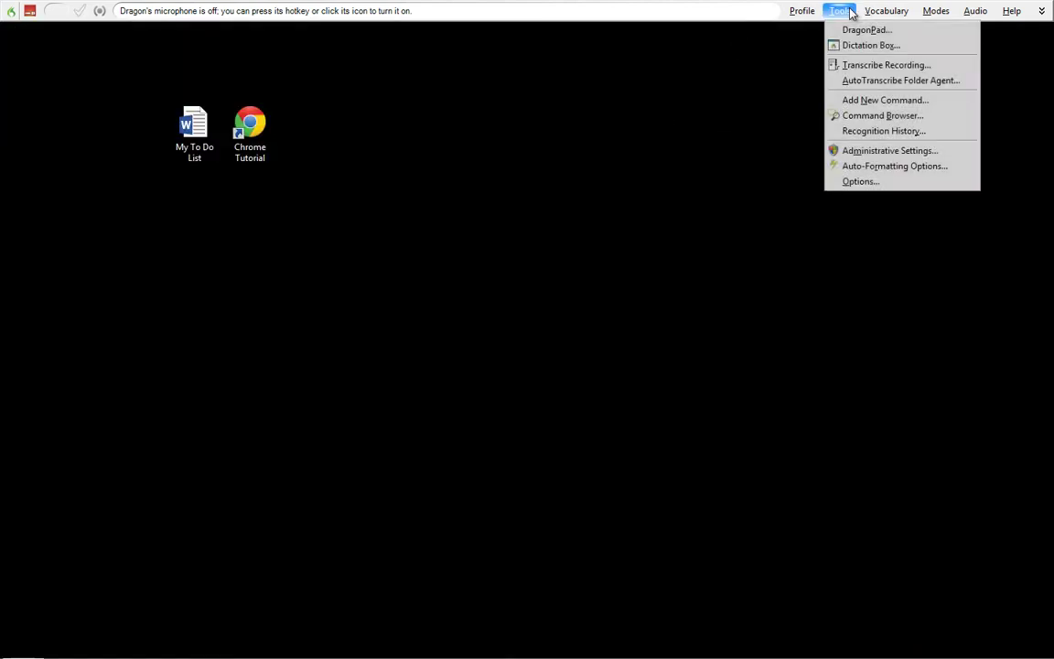
pyautogui.click(869, 116)
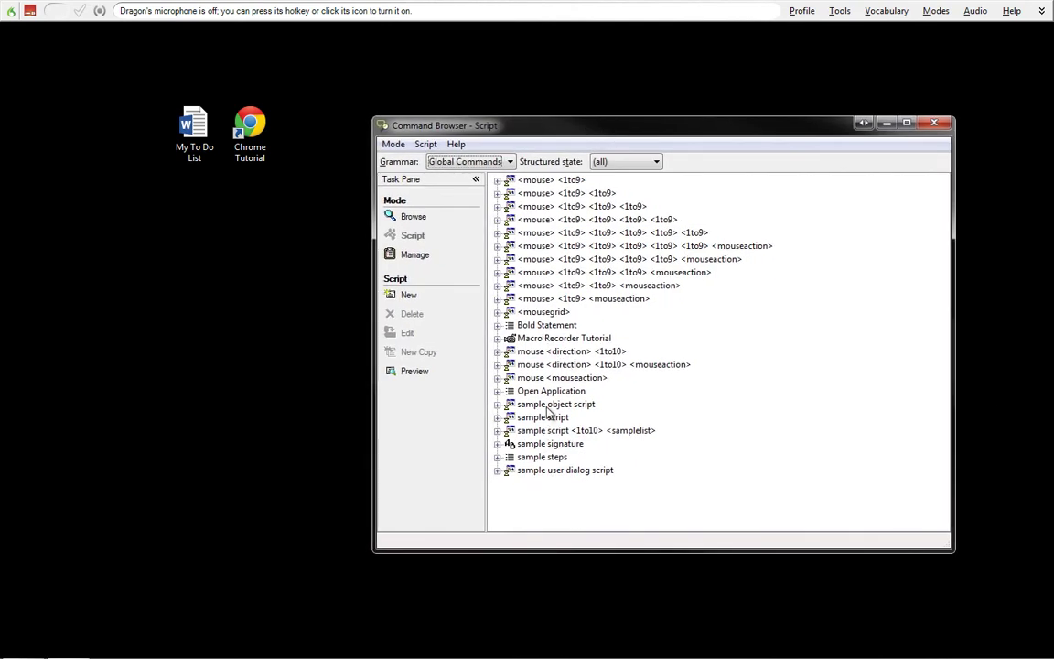
pyautogui.doubleClick(552, 391)
pyautogui.click(578, 327)
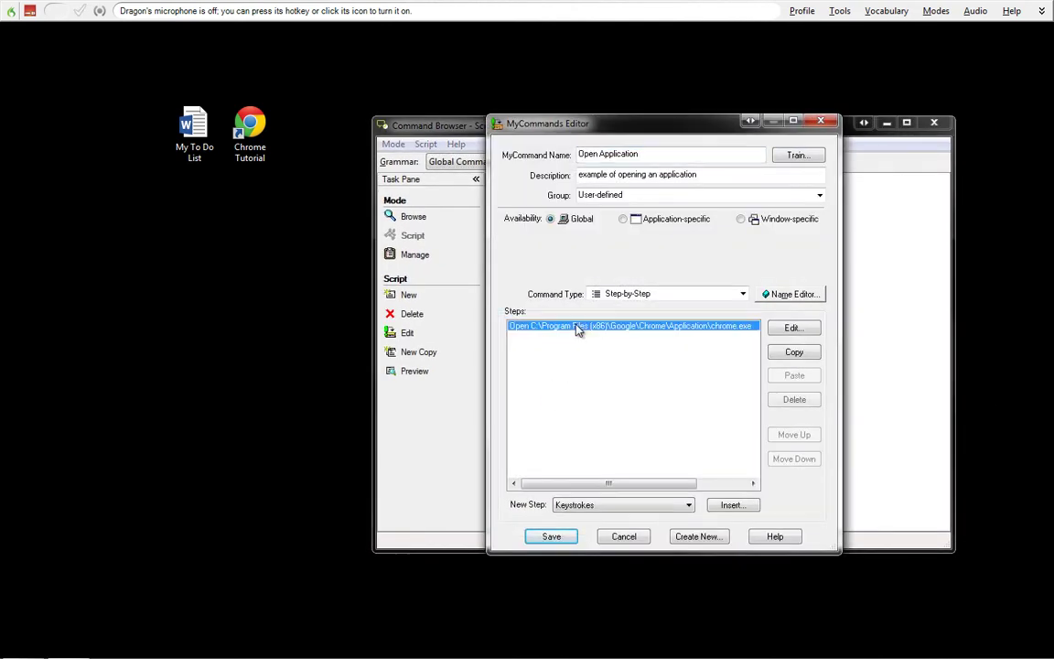
pyautogui.click(792, 329)
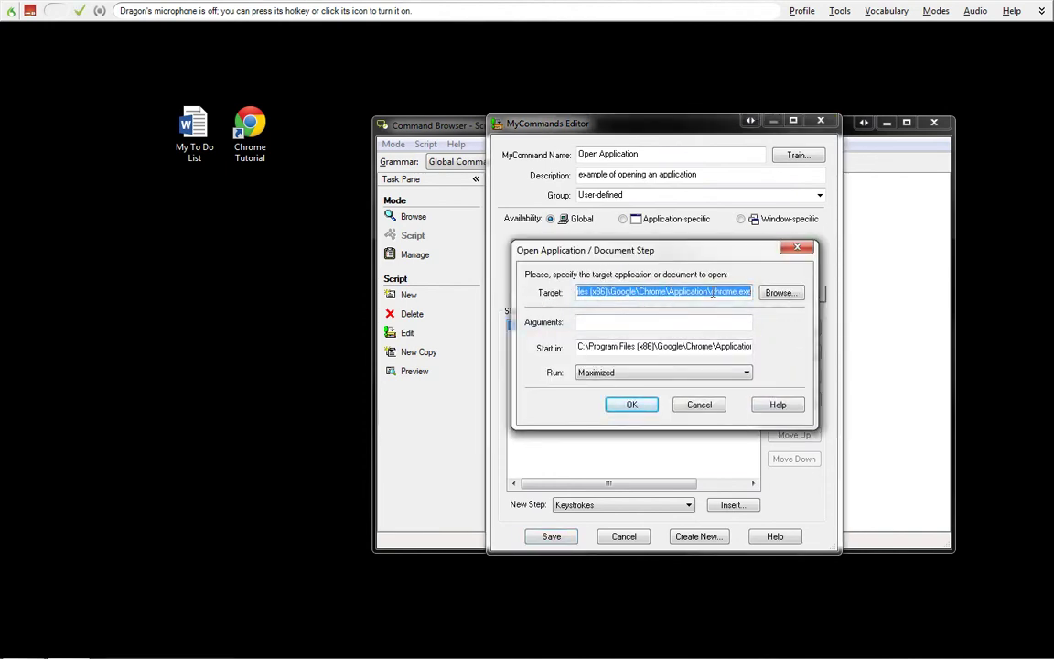
# Examine the Chrome step's Target and Start in paths, comparing the executable path with its folder.
pyautogui.moveTo(713, 293); pyautogui.dragTo(773, 292)
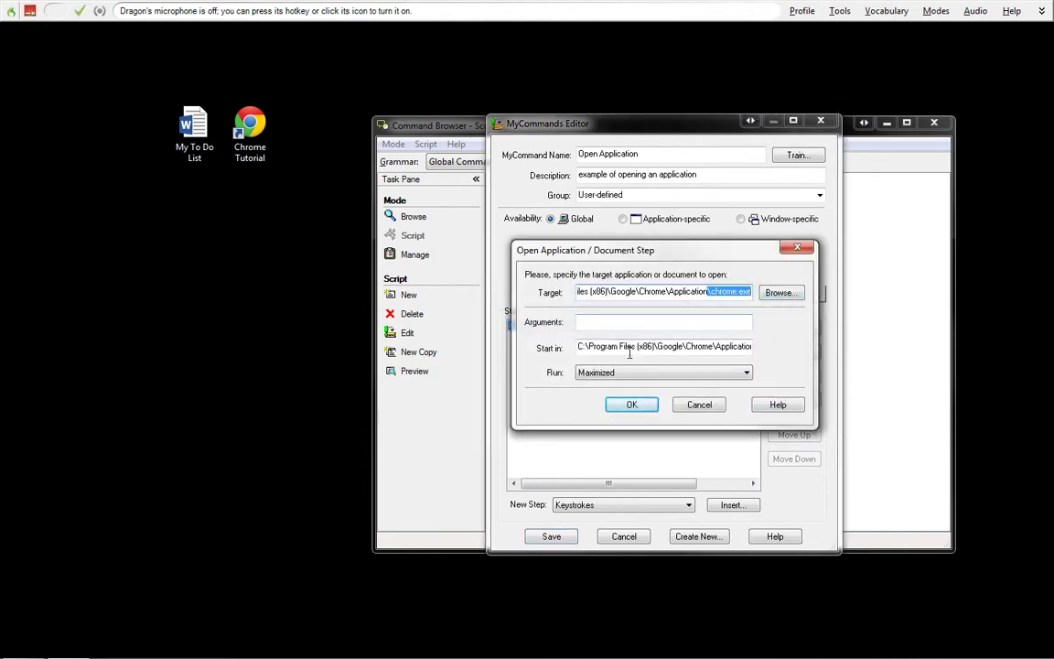
pyautogui.click(578, 353)
pyautogui.moveTo(578, 353); pyautogui.dragTo(795, 353)
pyautogui.click(578, 359)
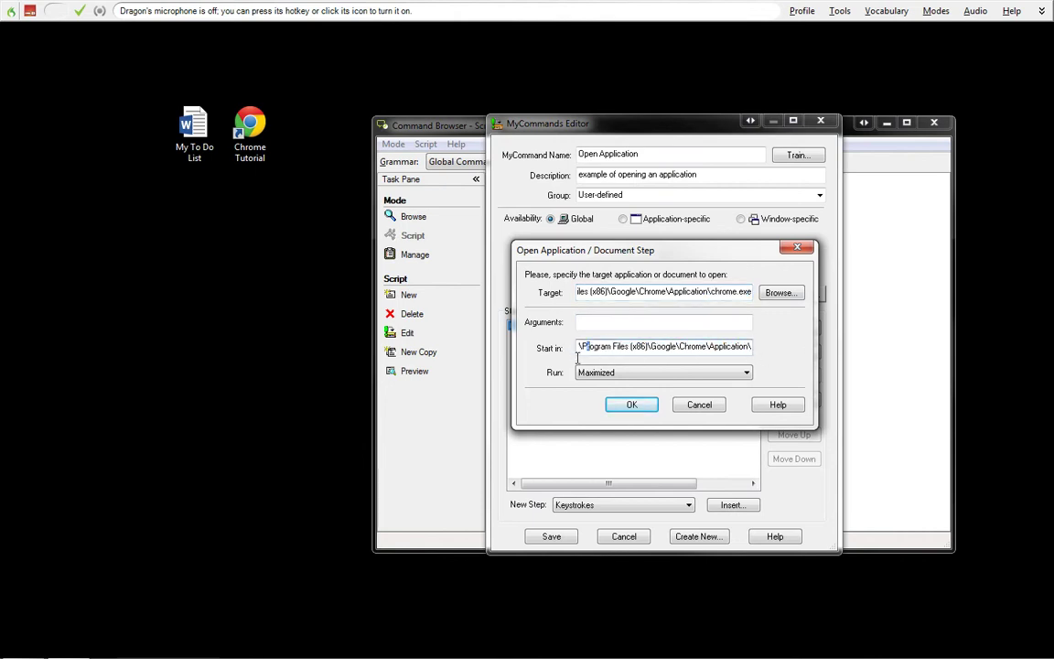
pyautogui.moveTo(578, 359); pyautogui.dragTo(499, 353)
pyautogui.click(621, 292)
pyautogui.moveTo(622, 292); pyautogui.dragTo(380, 286)
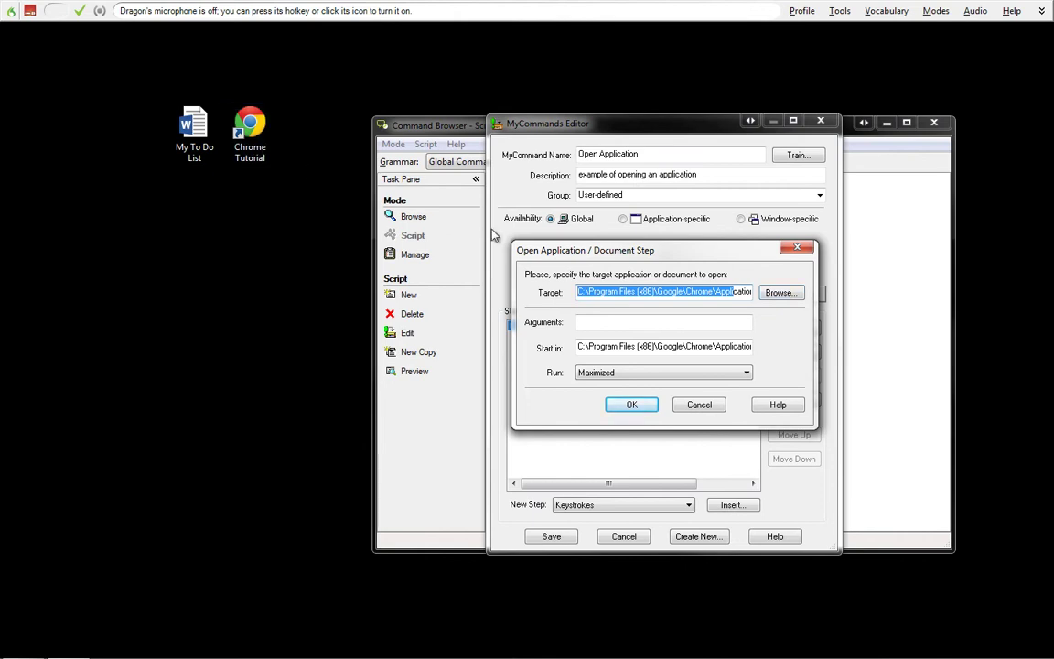
pyautogui.click(593, 292)
pyautogui.moveTo(593, 293); pyautogui.dragTo(777, 304)
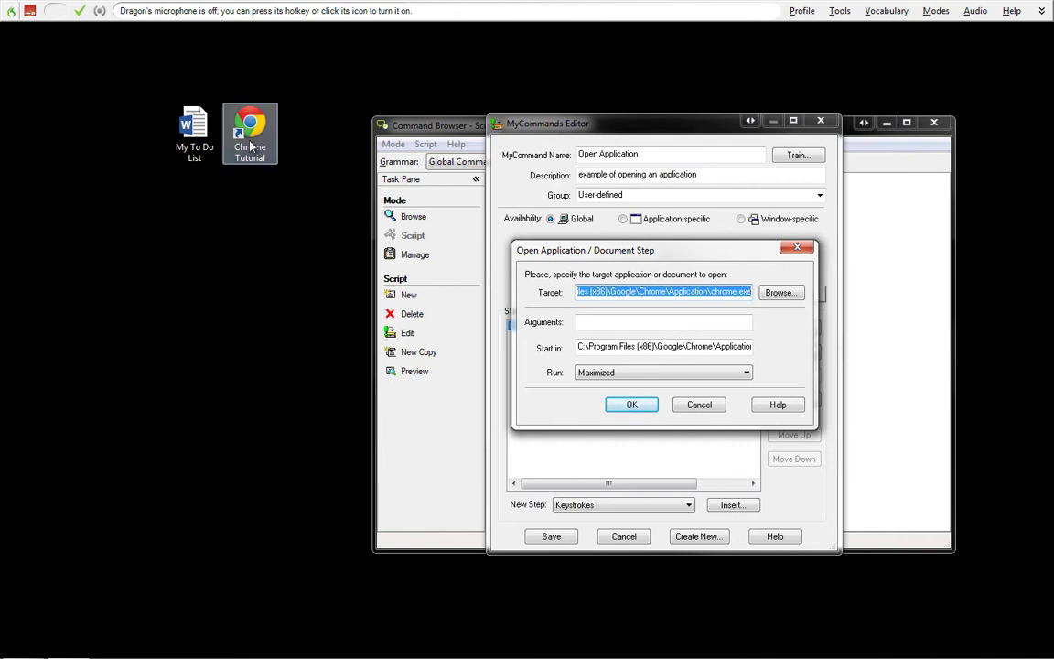
pyautogui.click(585, 322)
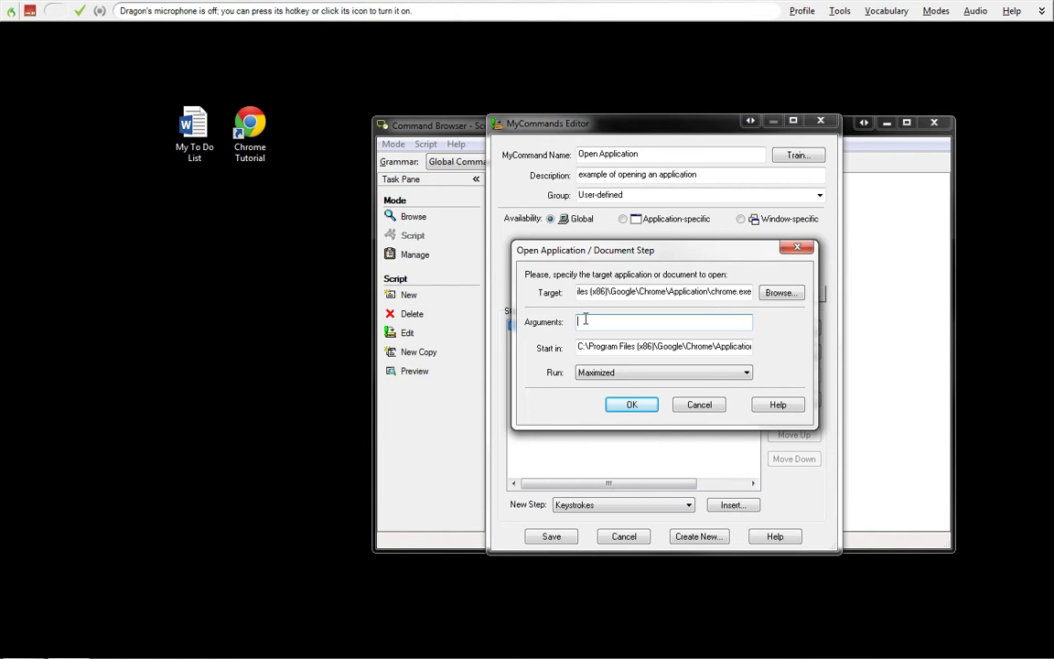
pyautogui.write('https://extsso.kp.org/kpsso/signIn.html')
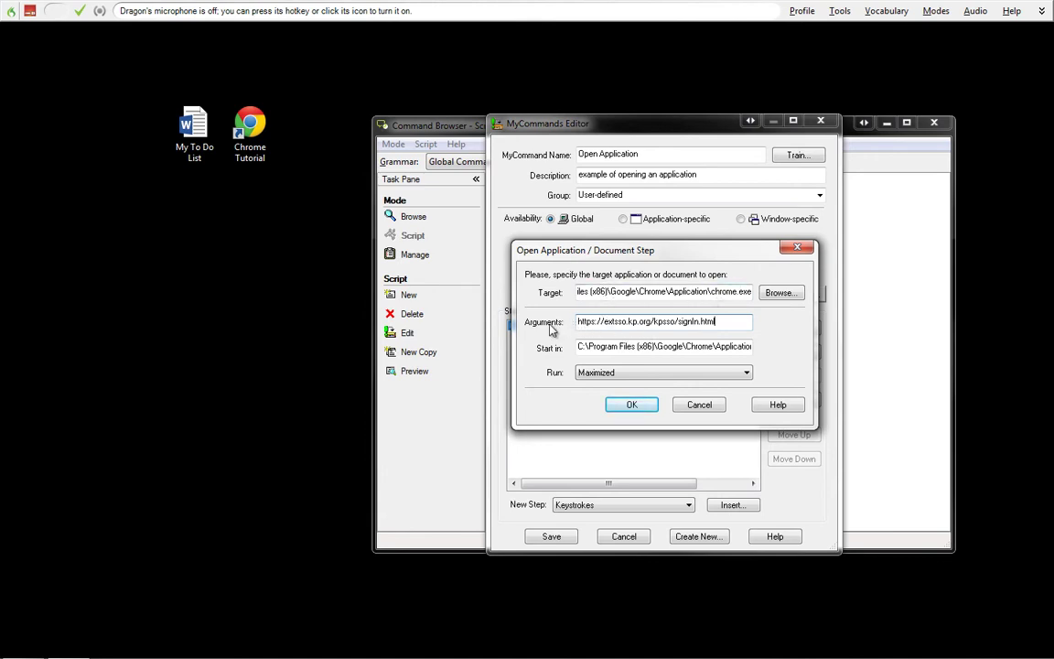
pyautogui.moveTo(584, 322); pyautogui.dragTo(731, 328)
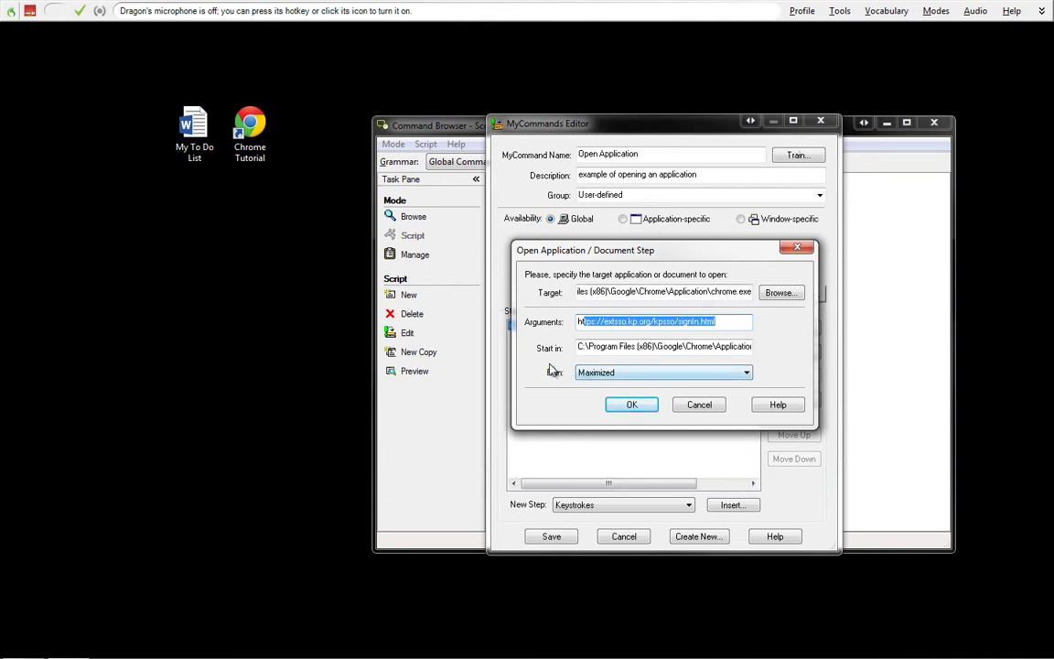
pyautogui.press('Tab')
pyautogui.press('Tab')
pyautogui.click(630, 406)
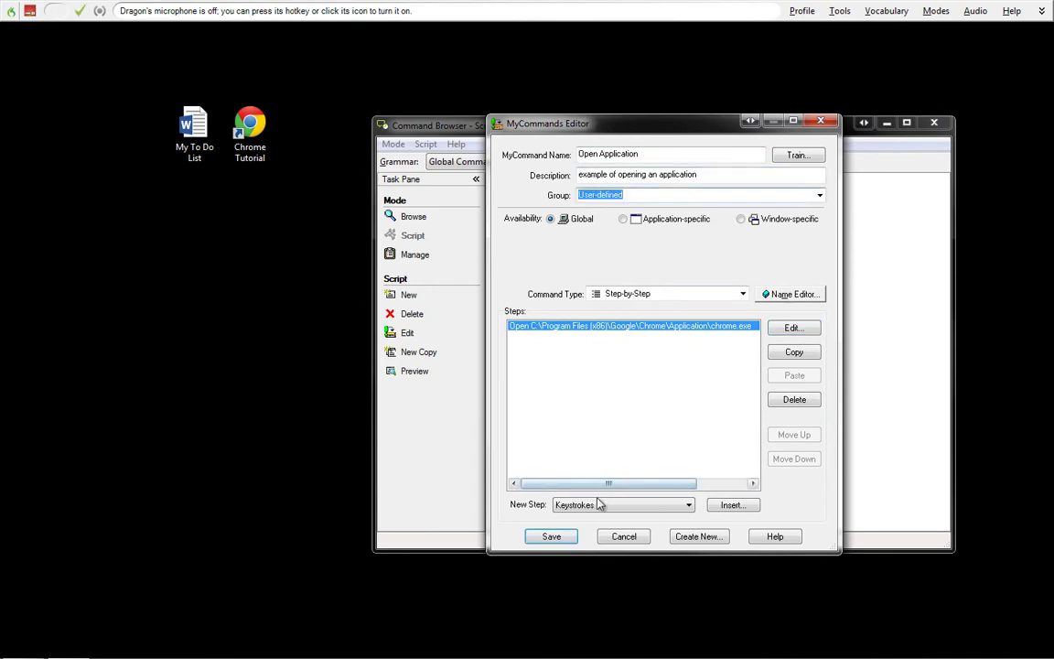
# Rename the Open Application command as "Open my hr", train its pronunciation, and save it.
pyautogui.moveTo(640, 153); pyautogui.dragTo(602, 154)
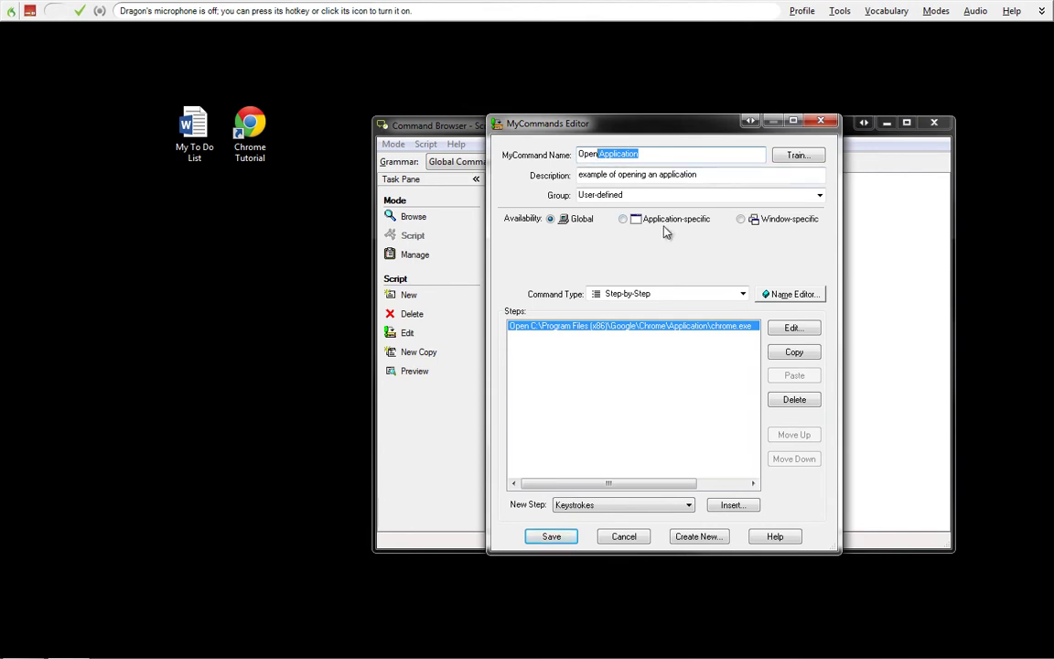
pyautogui.write('my hr')
pyautogui.click(814, 161)
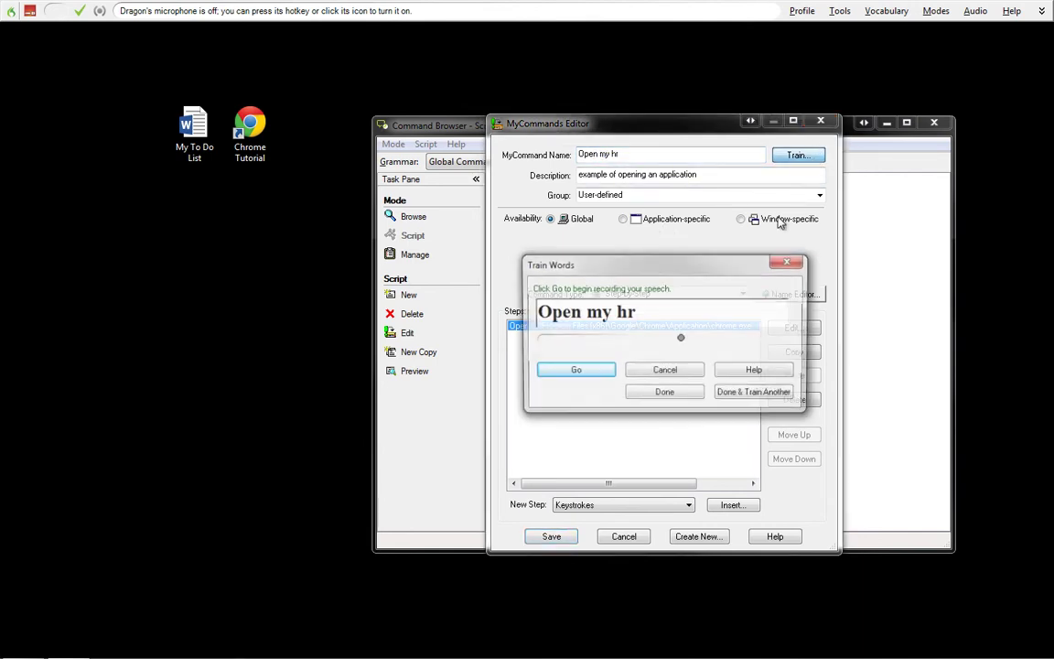
pyautogui.click(593, 377)
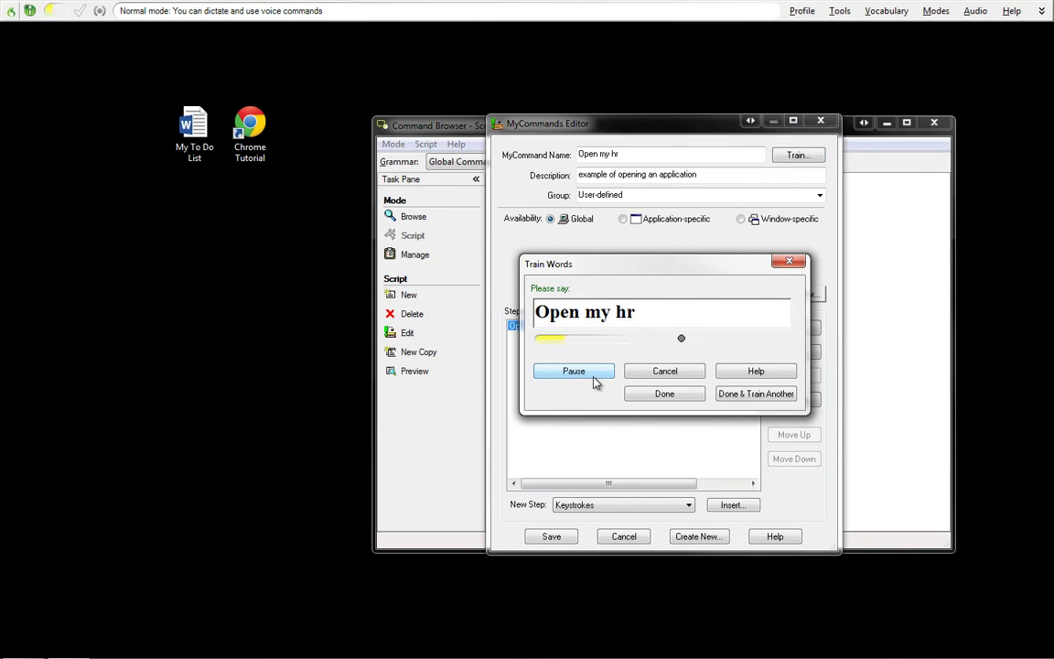
pyautogui.click(664, 394)
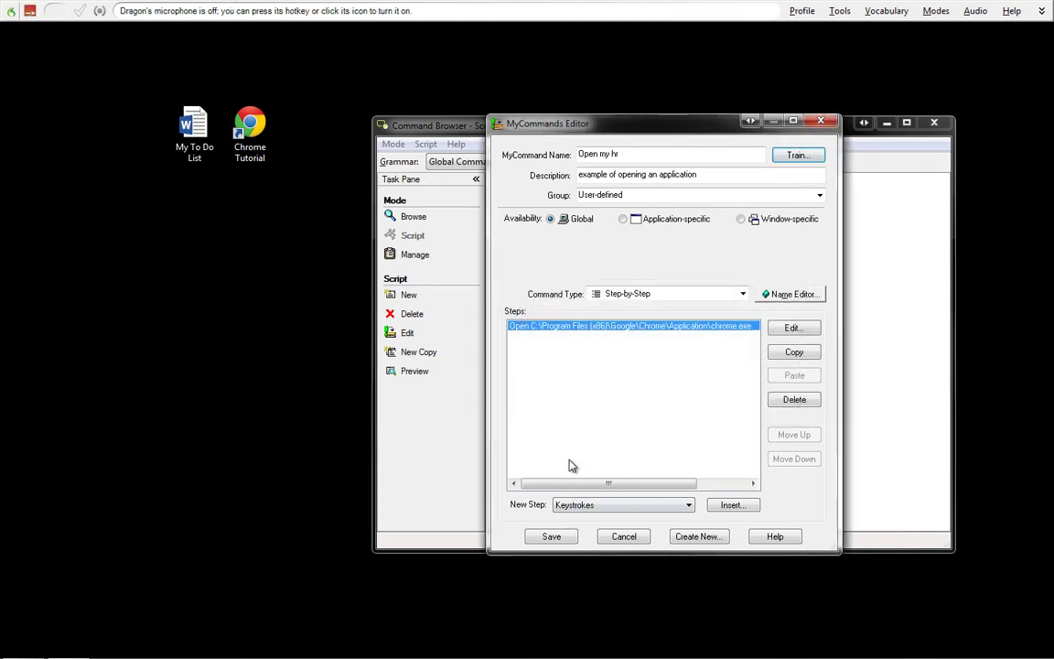
pyautogui.click(552, 537)
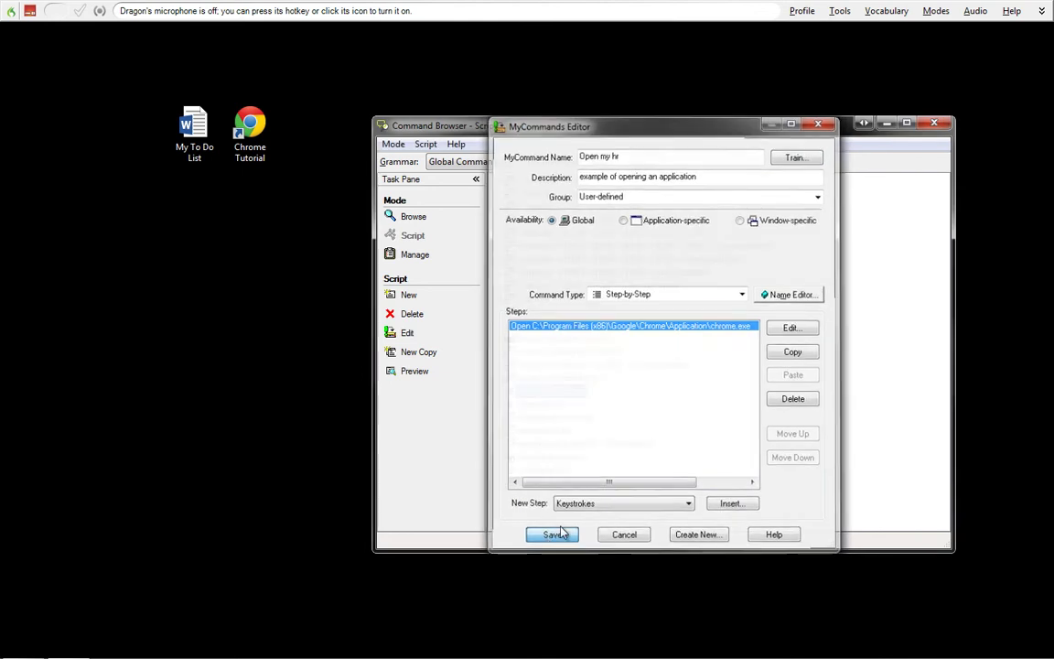
# Close the Command Browser and turn on the microphone to test the "Open my hr" voice command.
pyautogui.click(933, 122)
pyautogui.click(30, 10)
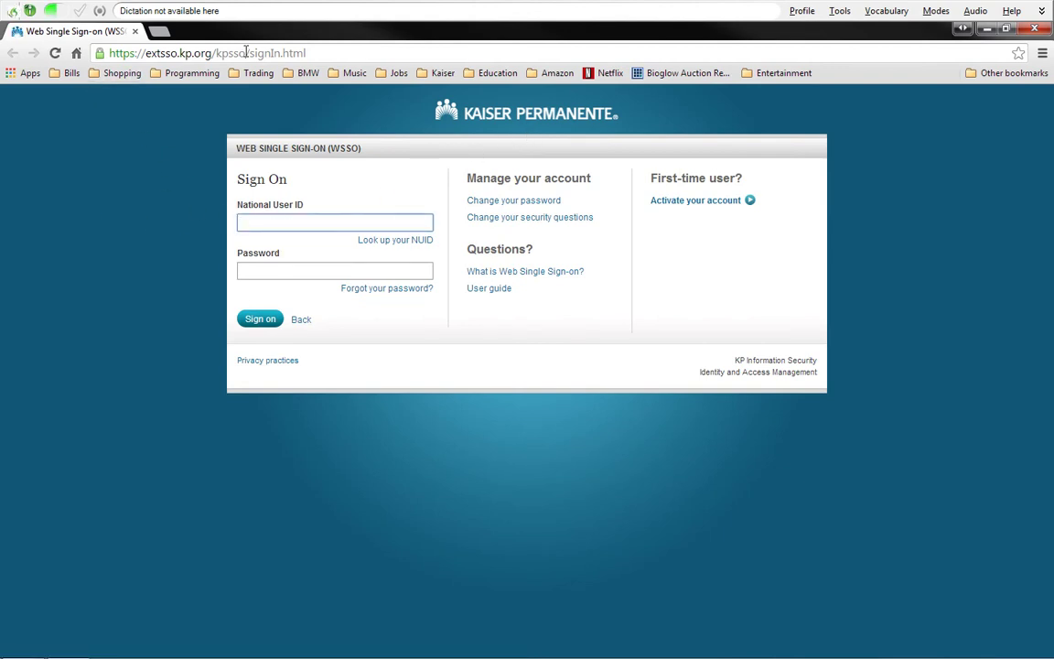
# Clear the stray dictated text from the National User ID field and close the Chrome window.
pyautogui.write('what rights my HR sc')
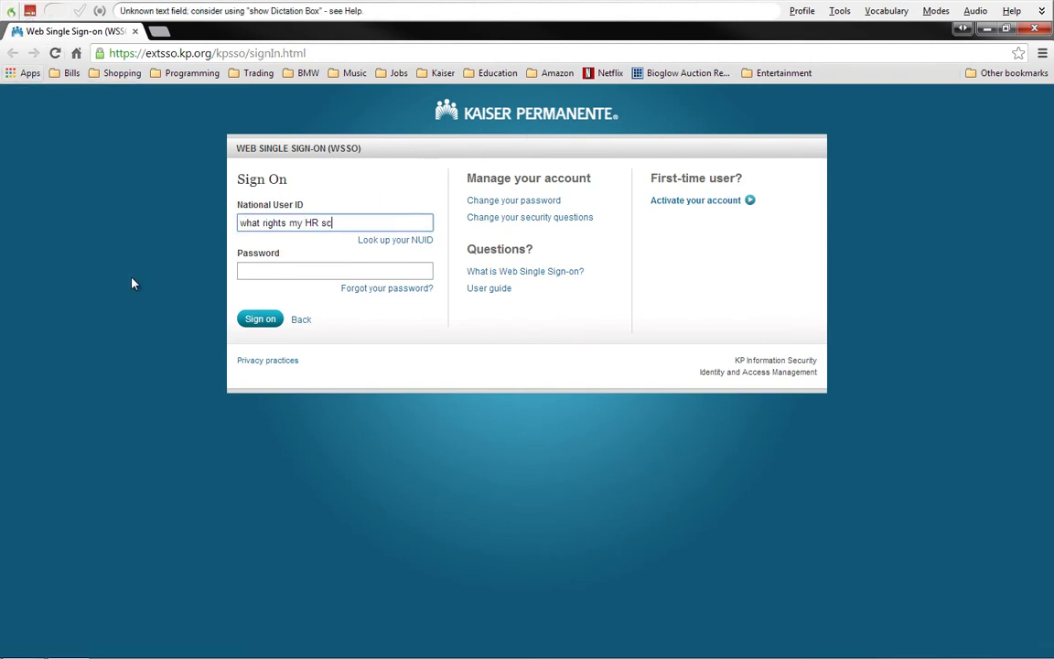
pyautogui.moveTo(333, 222); pyautogui.dragTo(162, 207)
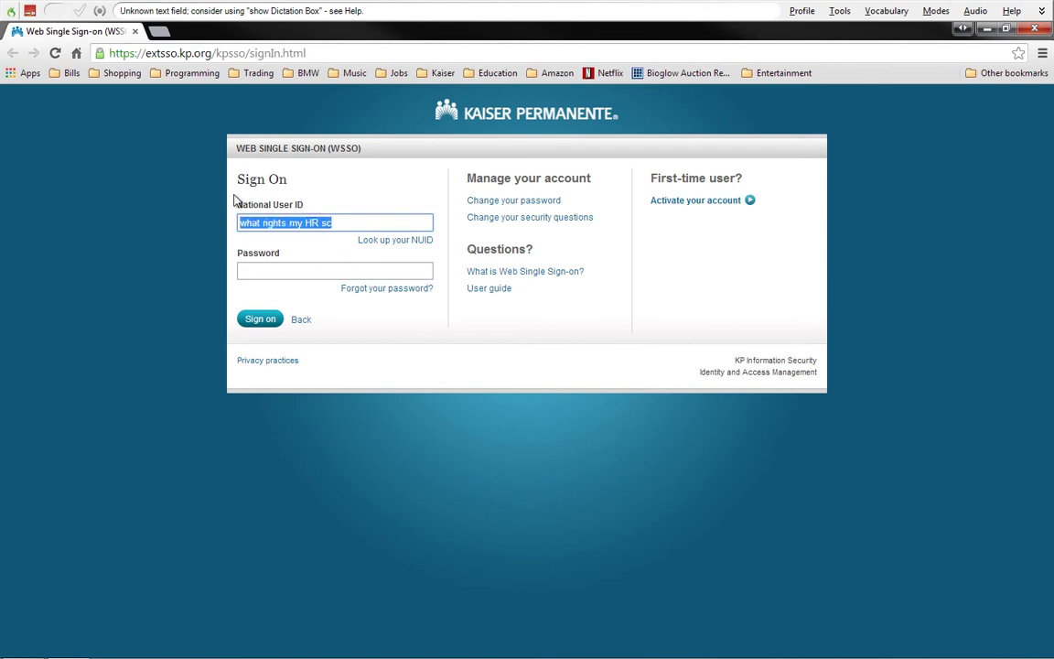
pyautogui.press('BackSpace')
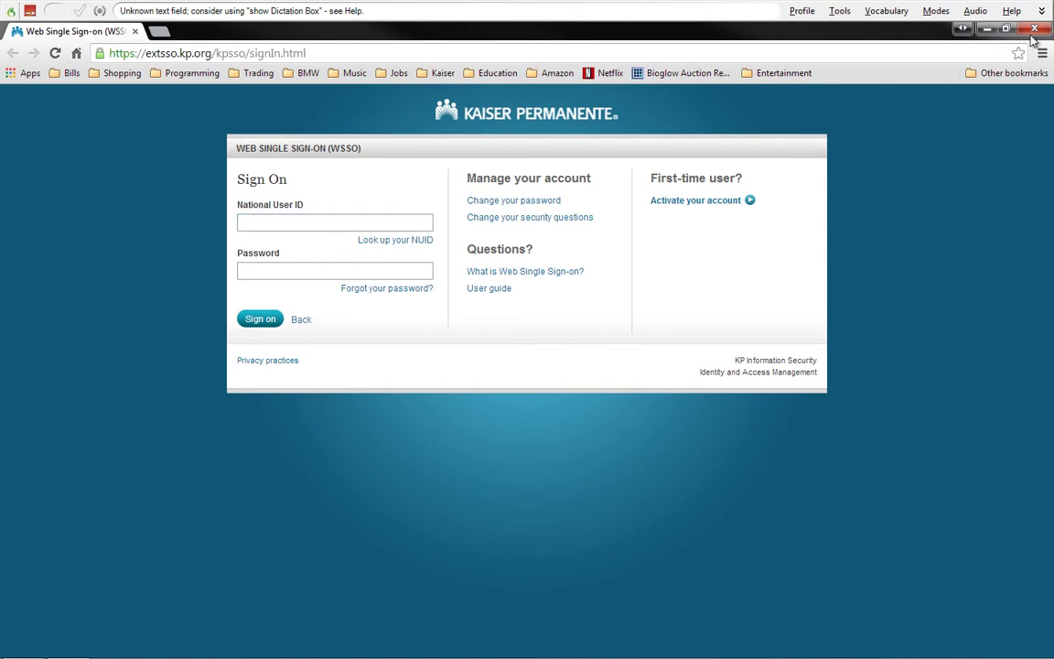
pyautogui.click(1034, 29)
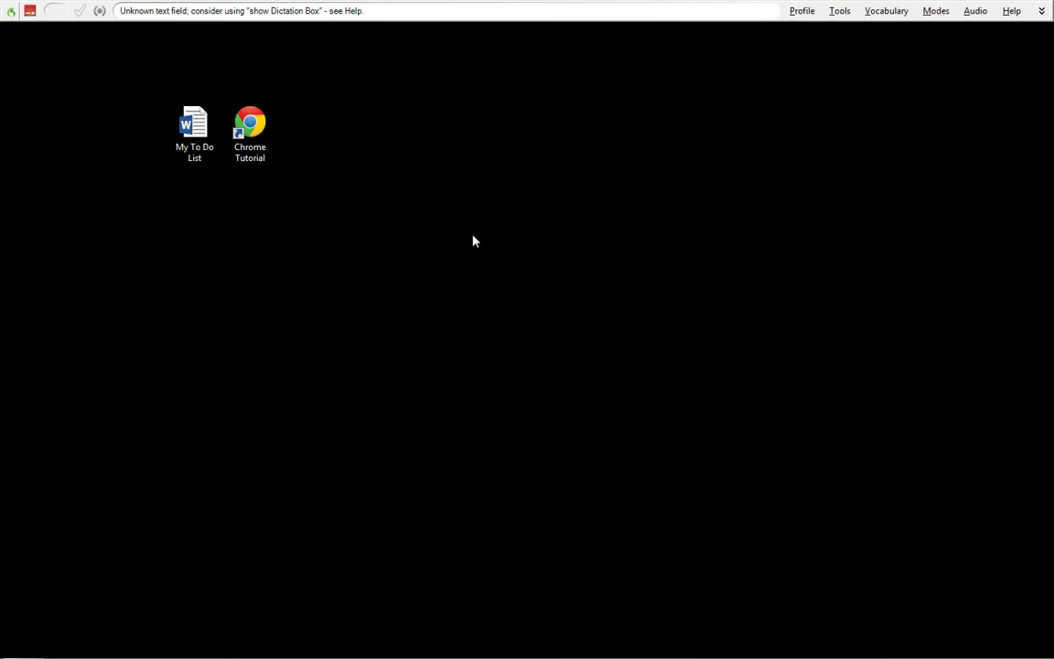